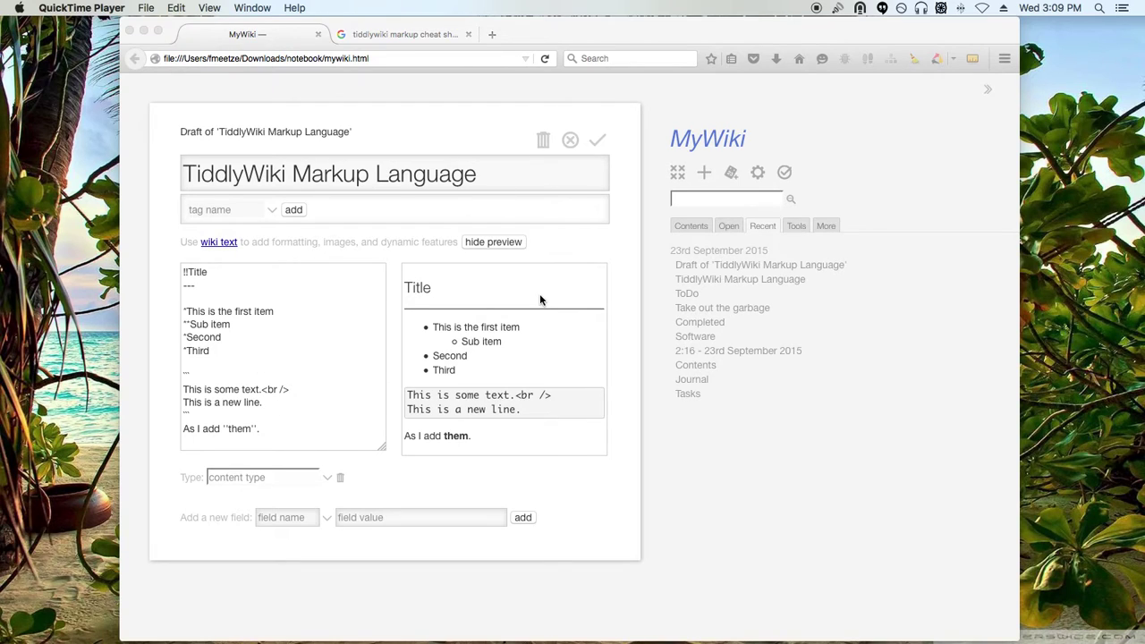
# Look through the wiki's content type list and close it without choosing a type
pyautogui.click(327, 480)
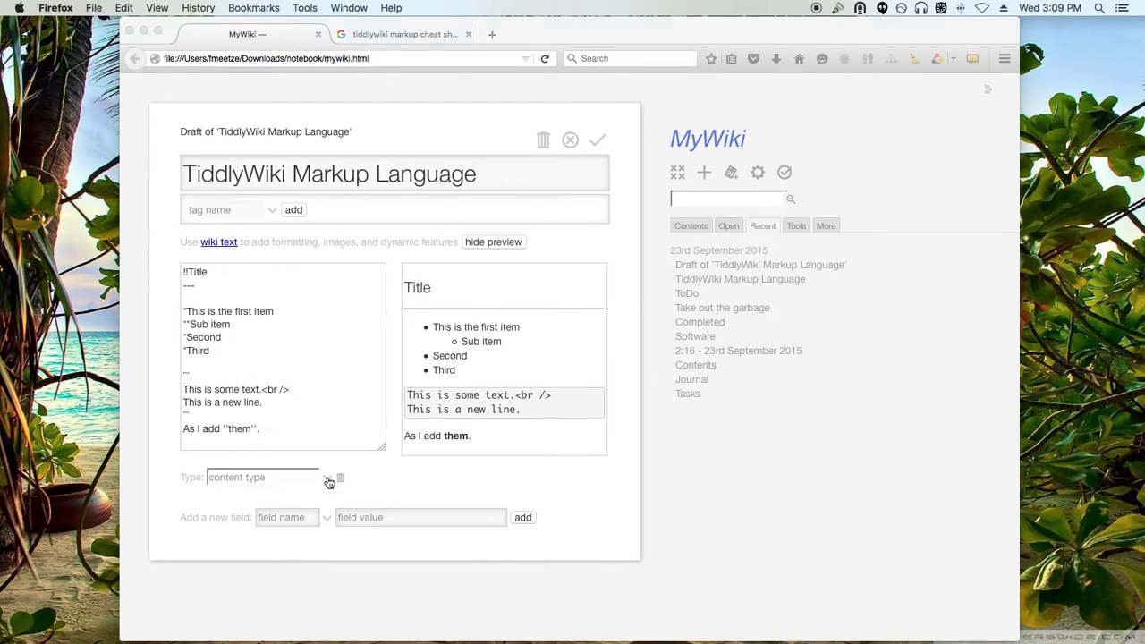
pyautogui.click(330, 480)
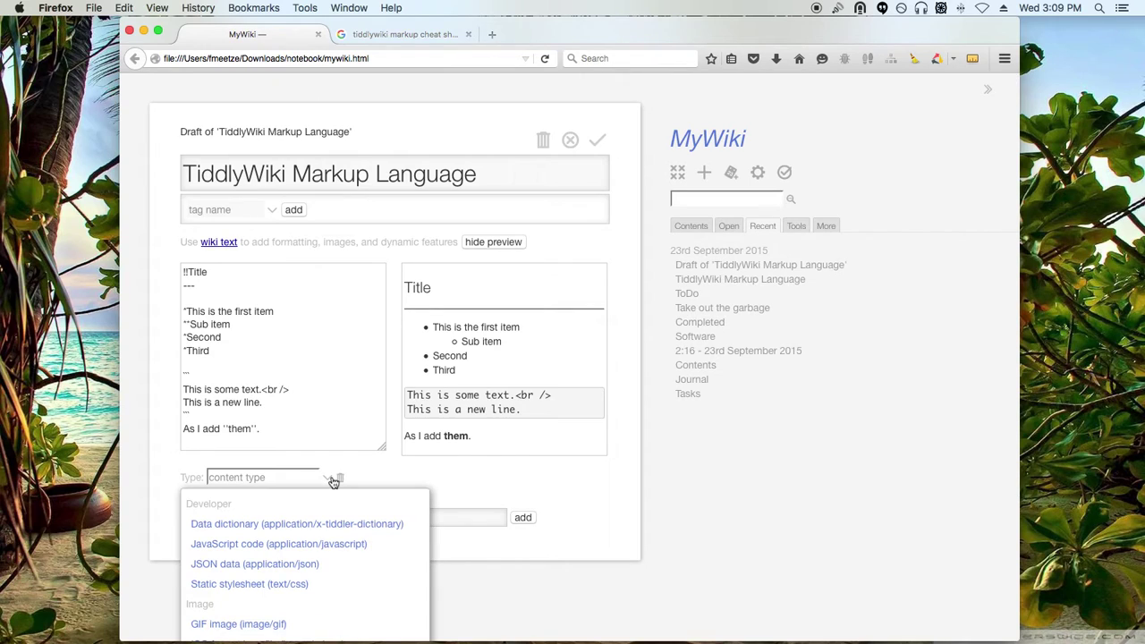
pyautogui.scroll(-5, 230, 559)
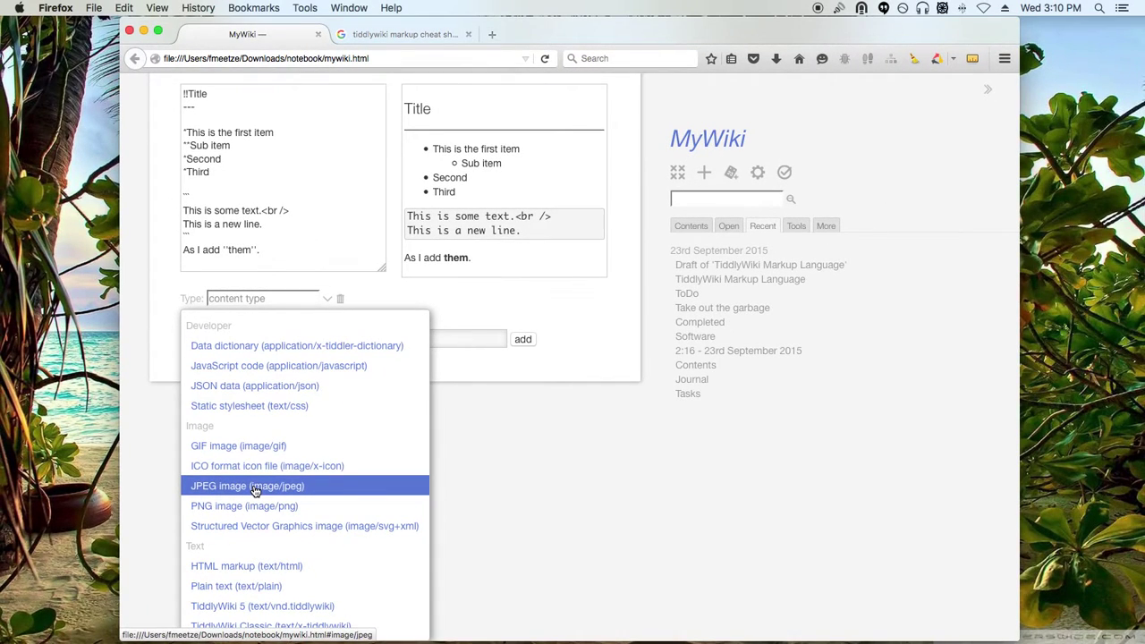
pyautogui.click(281, 258)
pyautogui.scroll(3, 269, 268)
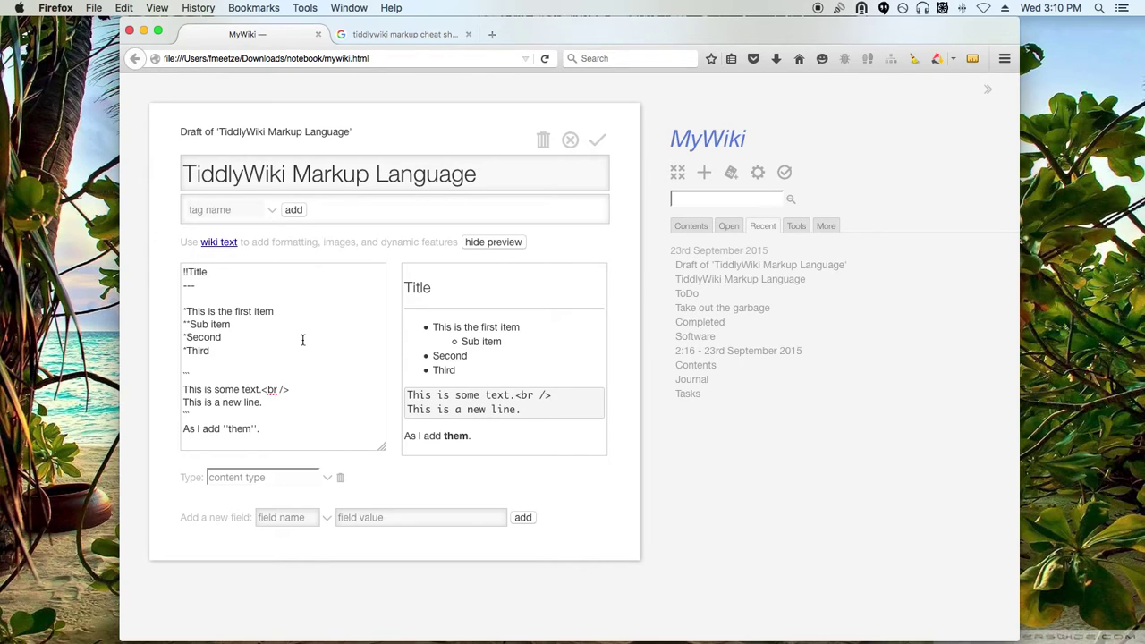
# Drag index.jpg from the Finder Downloads folder onto the wiki page to queue it for import
pyautogui.moveTo(334, 639)
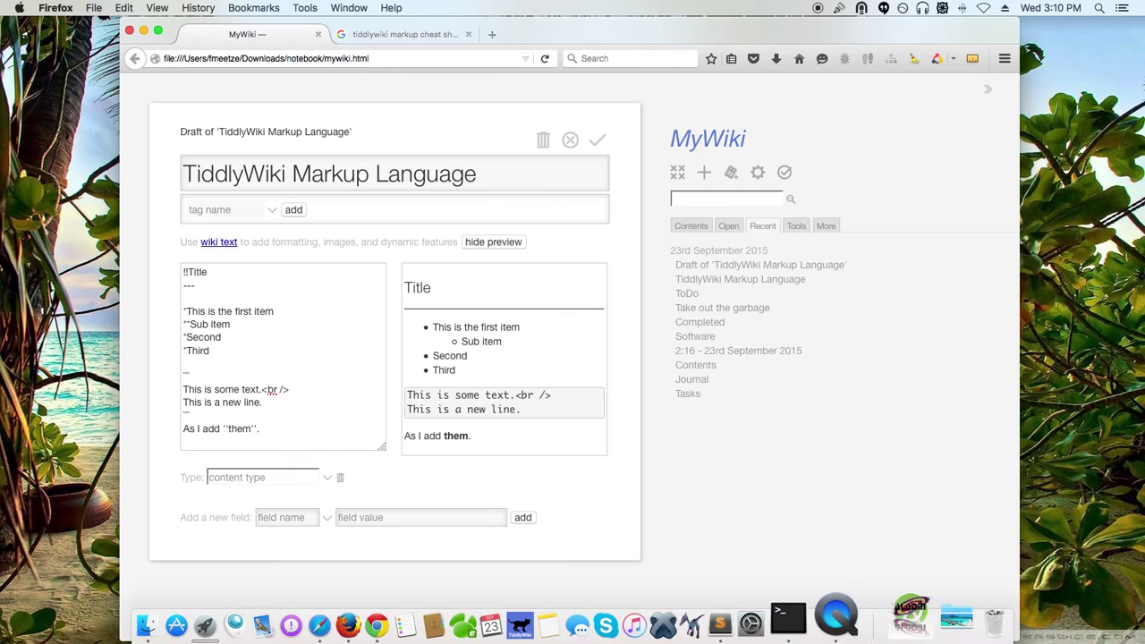
pyautogui.click(934, 617)
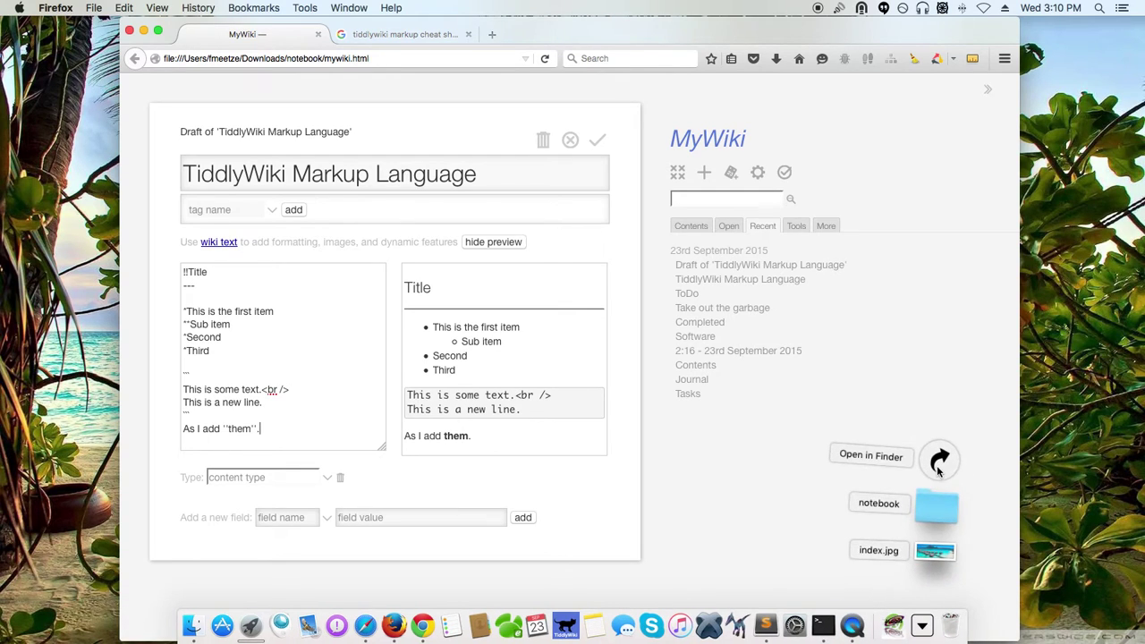
pyautogui.click(939, 463)
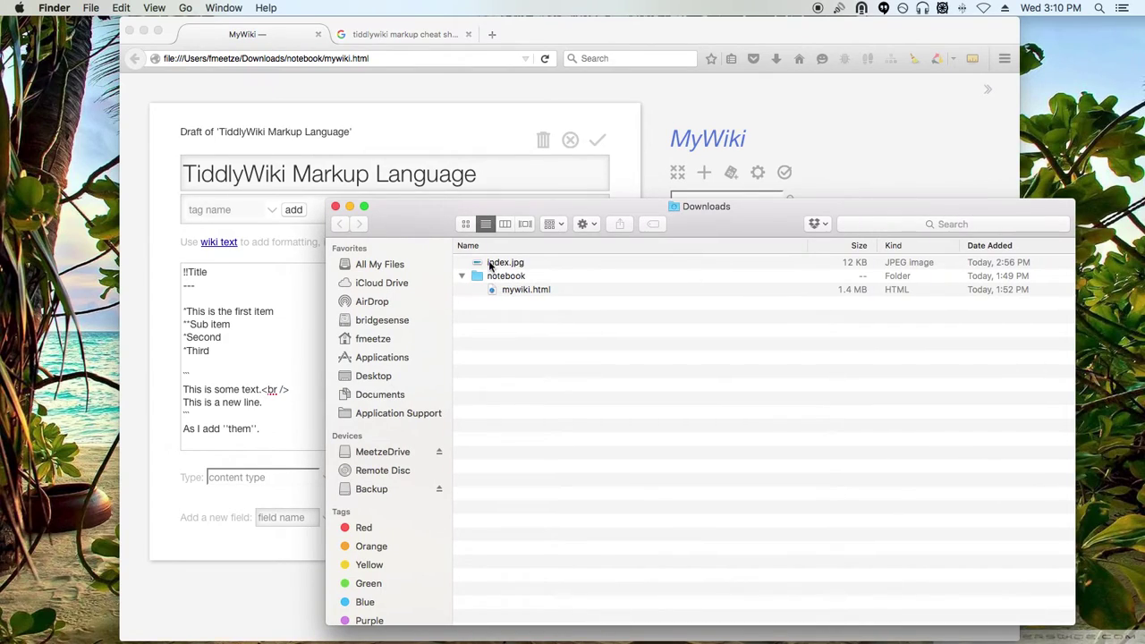
pyautogui.click(490, 264)
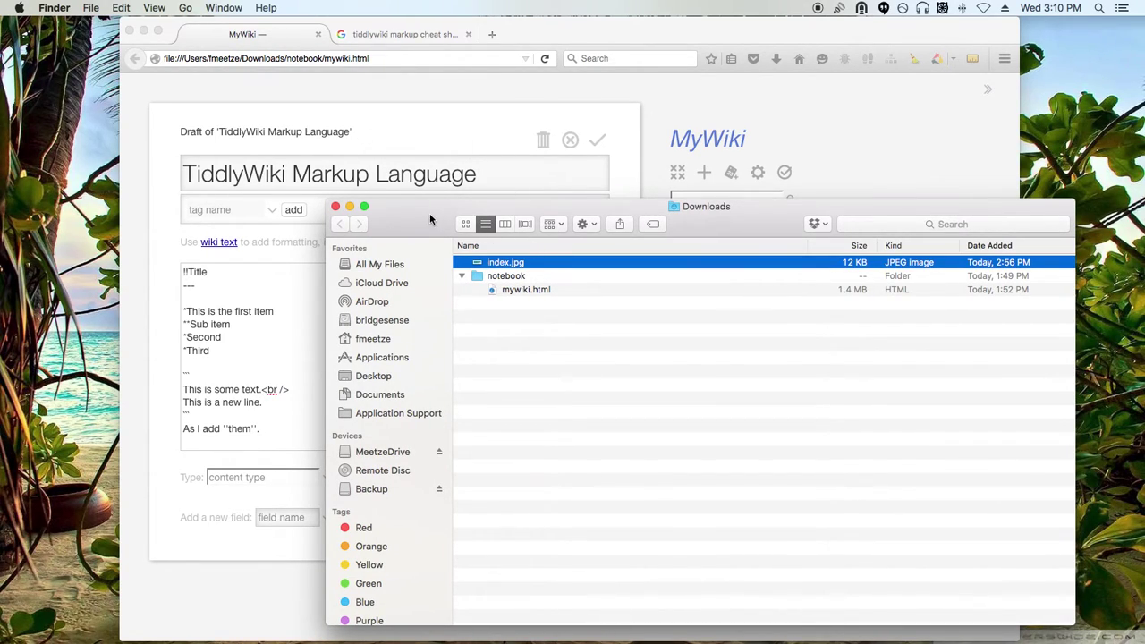
pyautogui.moveTo(429, 213); pyautogui.dragTo(462, 219)
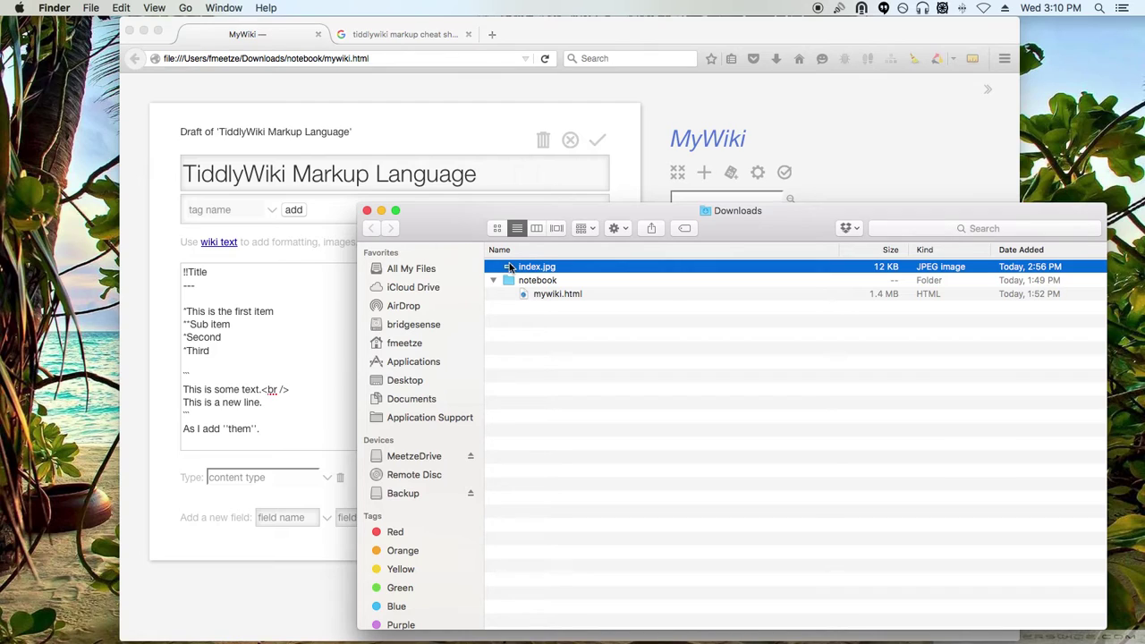
pyautogui.moveTo(509, 268); pyautogui.dragTo(424, 102)
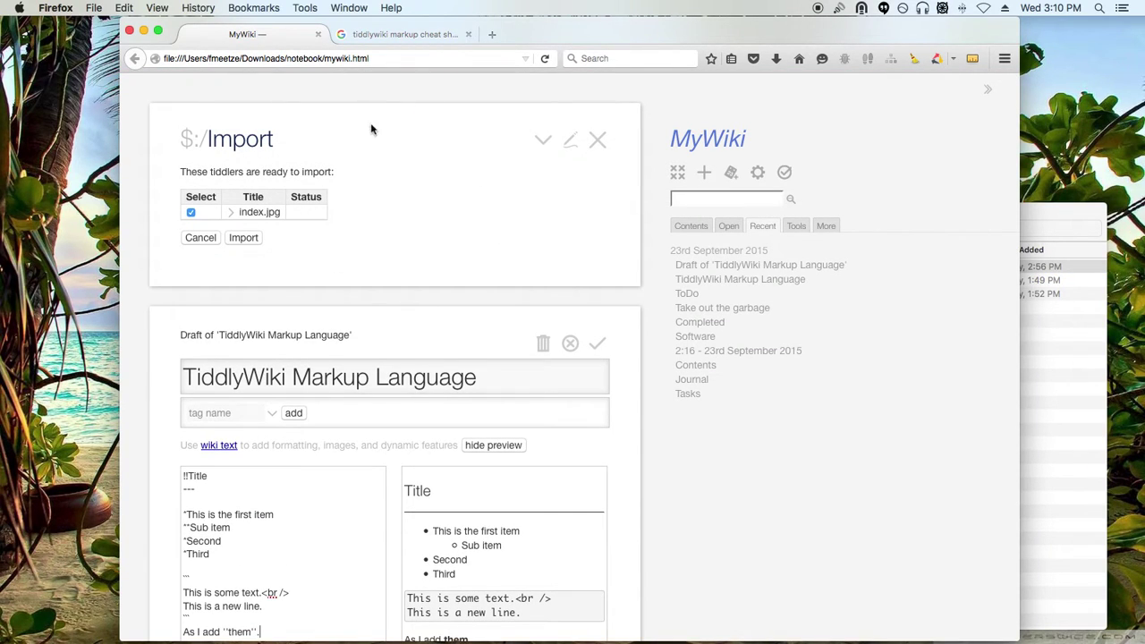
# Import index.jpg into the wiki, then bring the Downloads window forward
pyautogui.click(1047, 215)
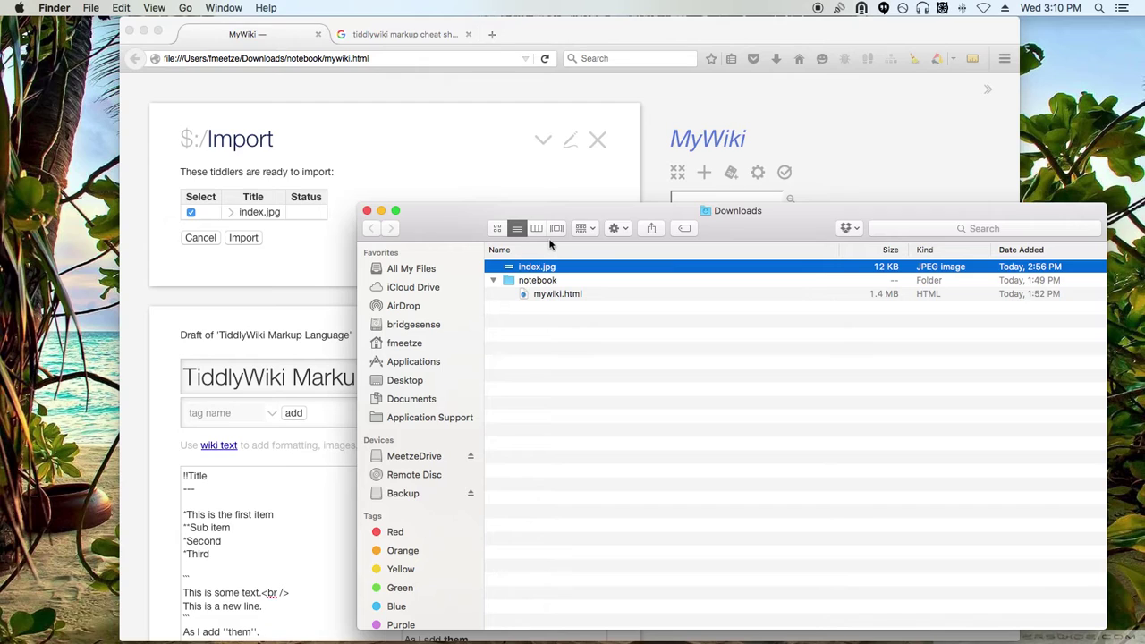
pyautogui.click(452, 146)
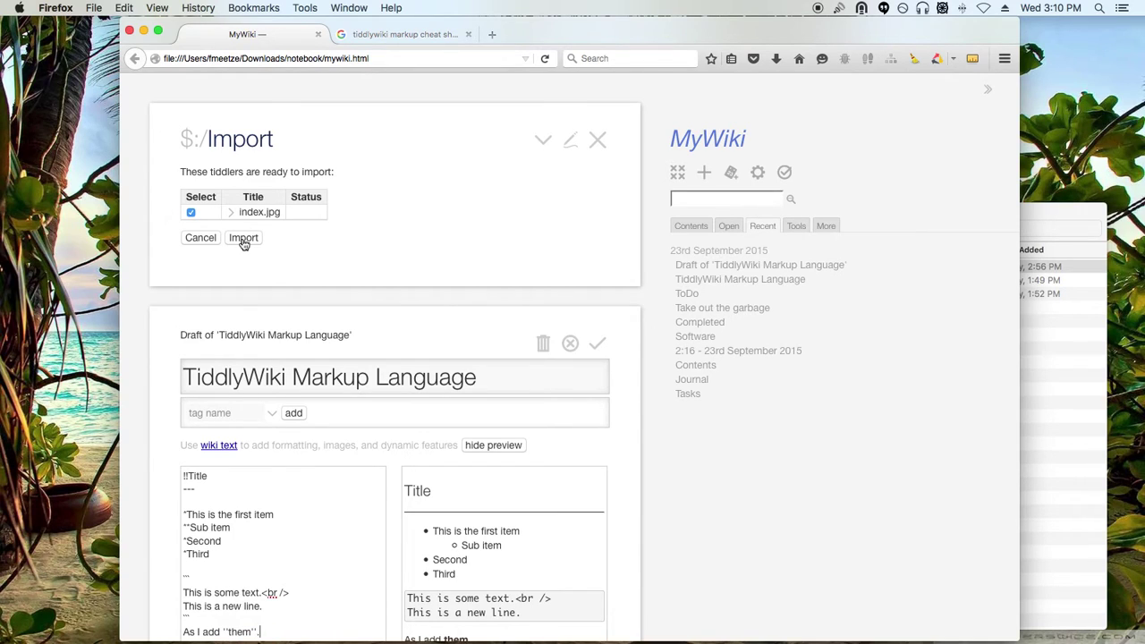
pyautogui.click(243, 239)
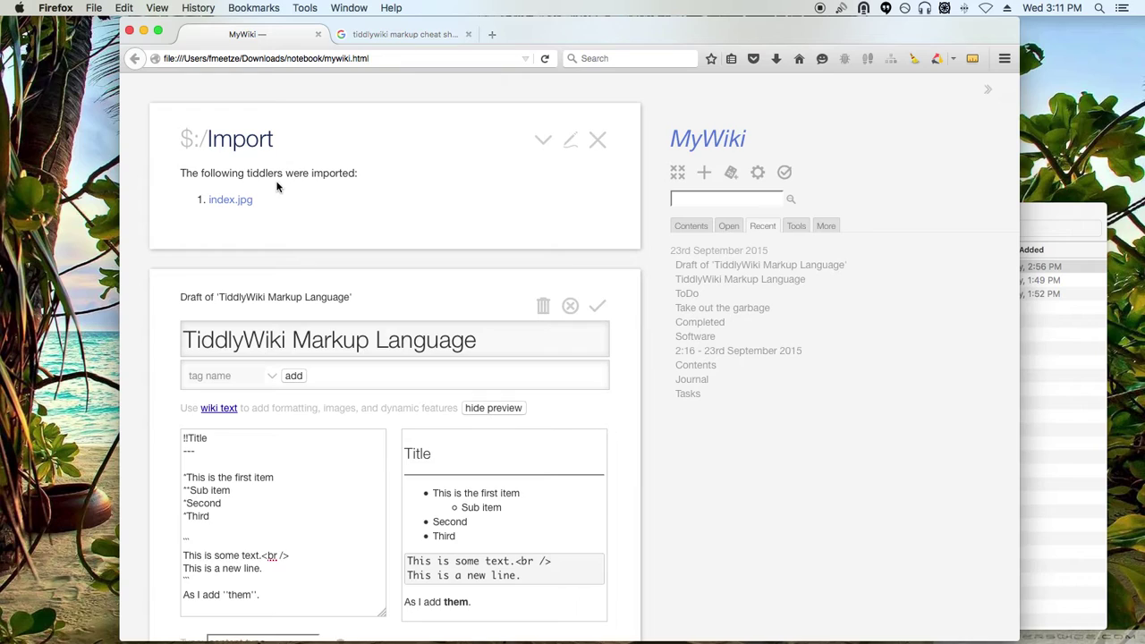
pyautogui.click(1043, 212)
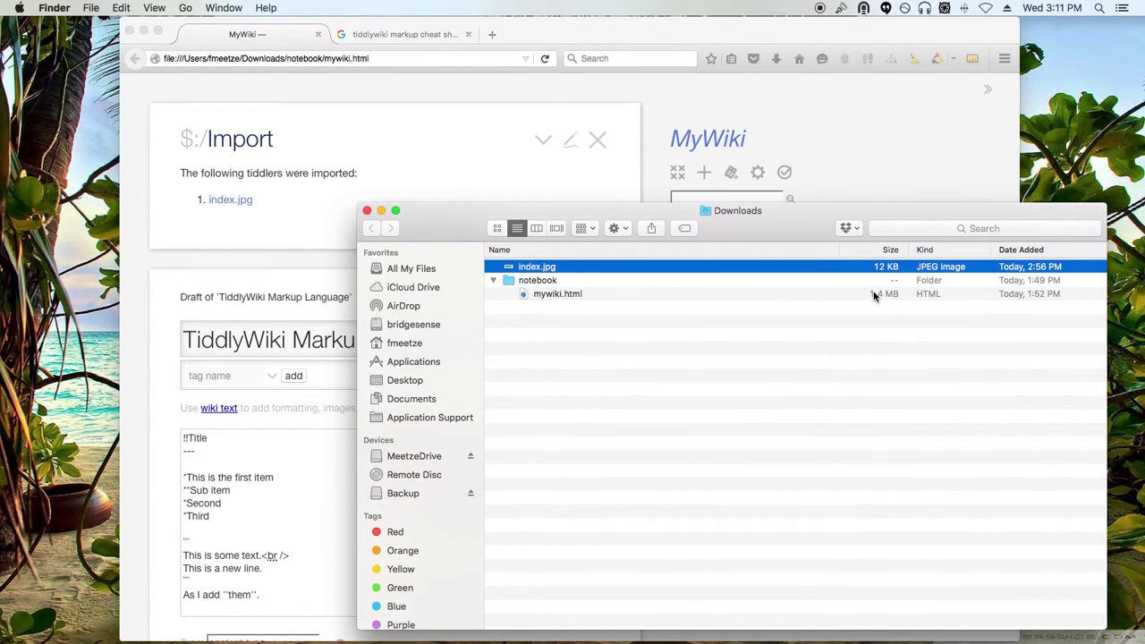
# Open mywiki.html in Sublime Text using Finder's Open With menu
pyautogui.rightClick(572, 297)
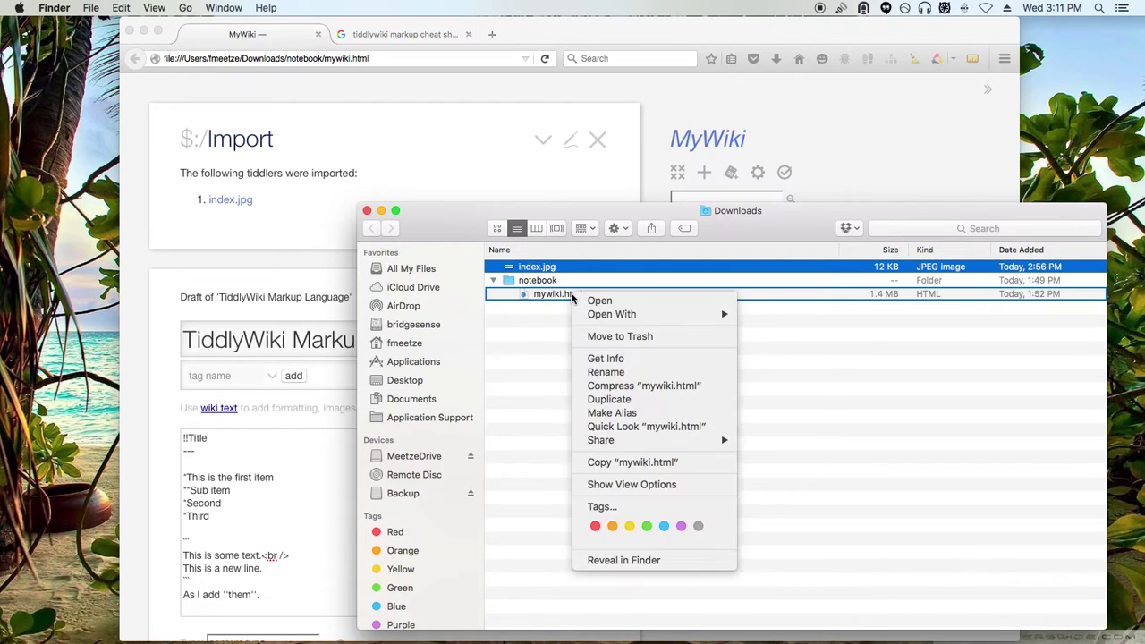
pyautogui.moveTo(729, 317)
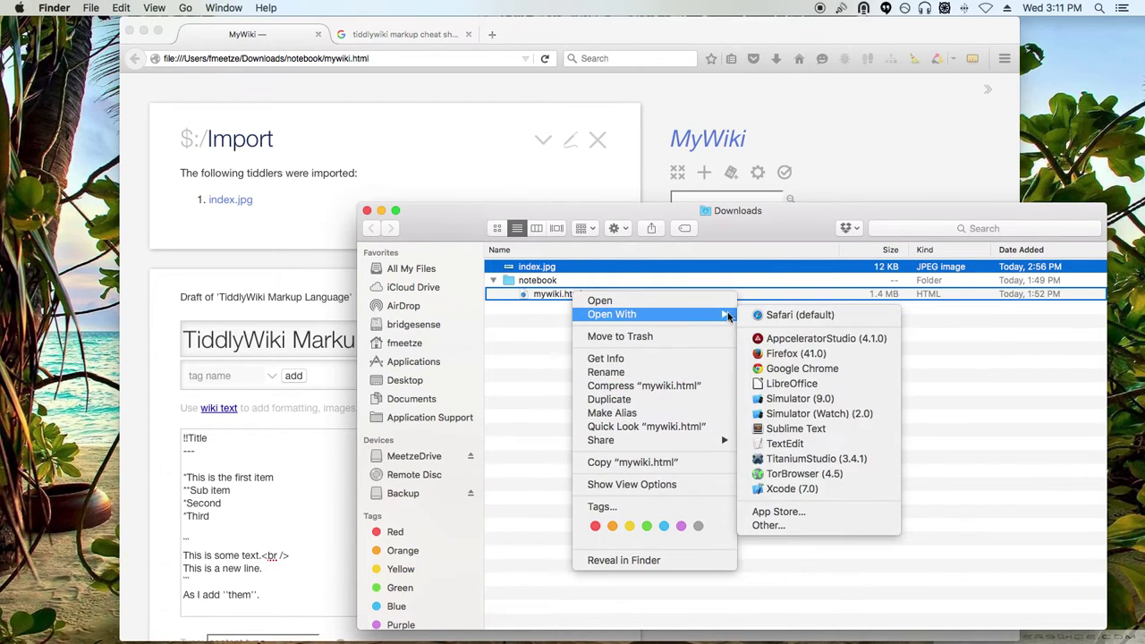
pyautogui.click(783, 431)
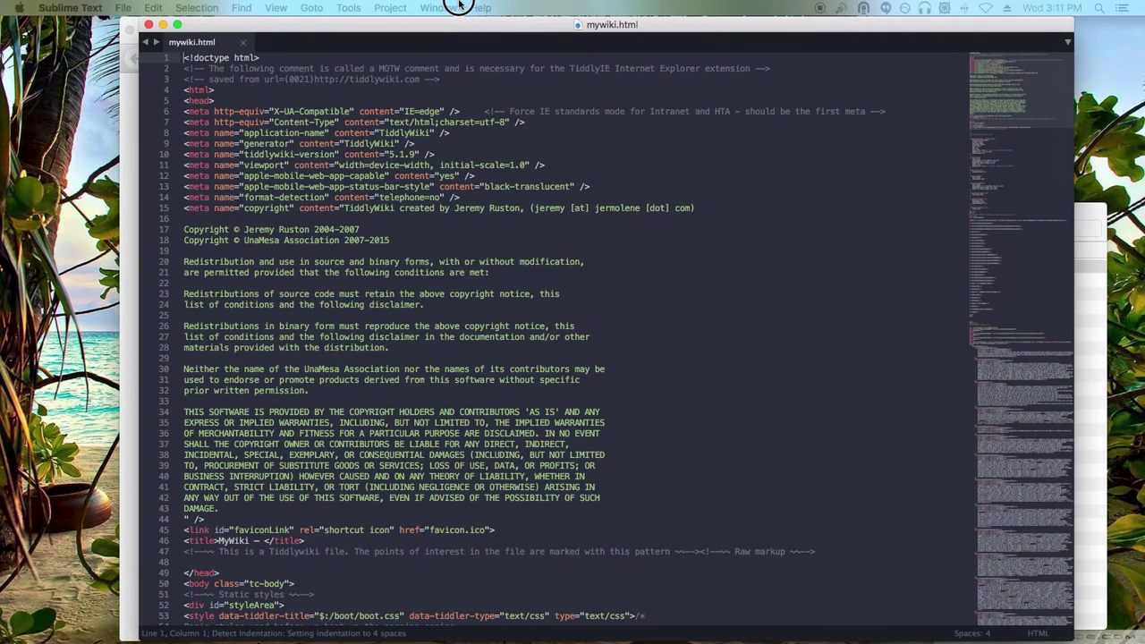
# Search mywiki.html for 'index.jpg' to find its base64 image data, then close Sublime Text
pyautogui.scroll(-15, 402, 304)
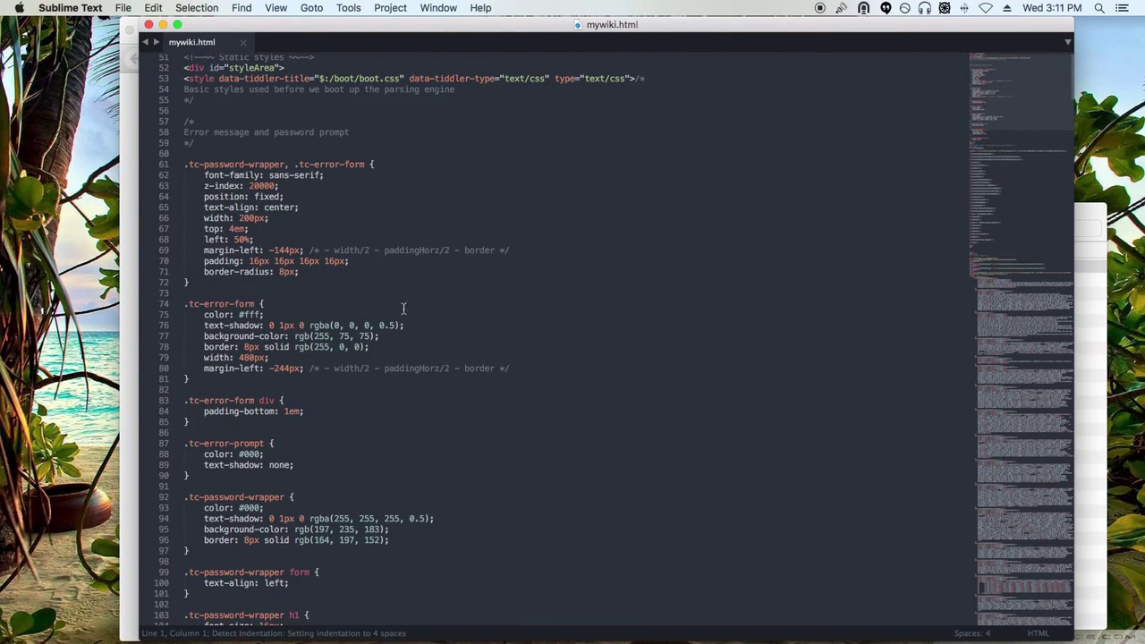
pyautogui.click(375, 283)
pyautogui.press('super+f')
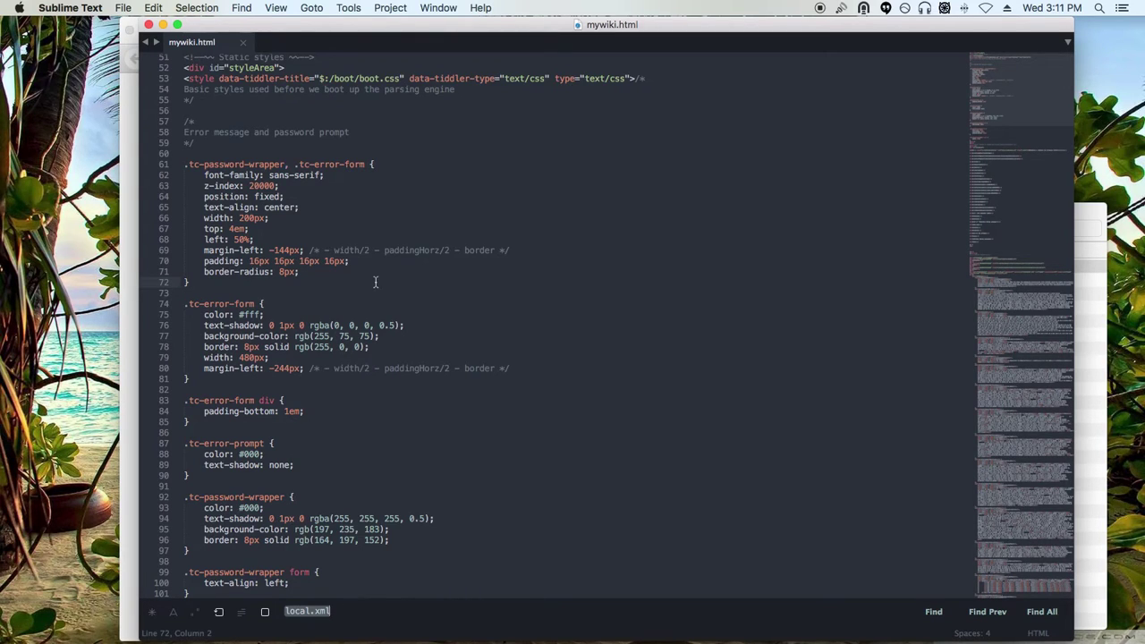
pyautogui.write('index.')
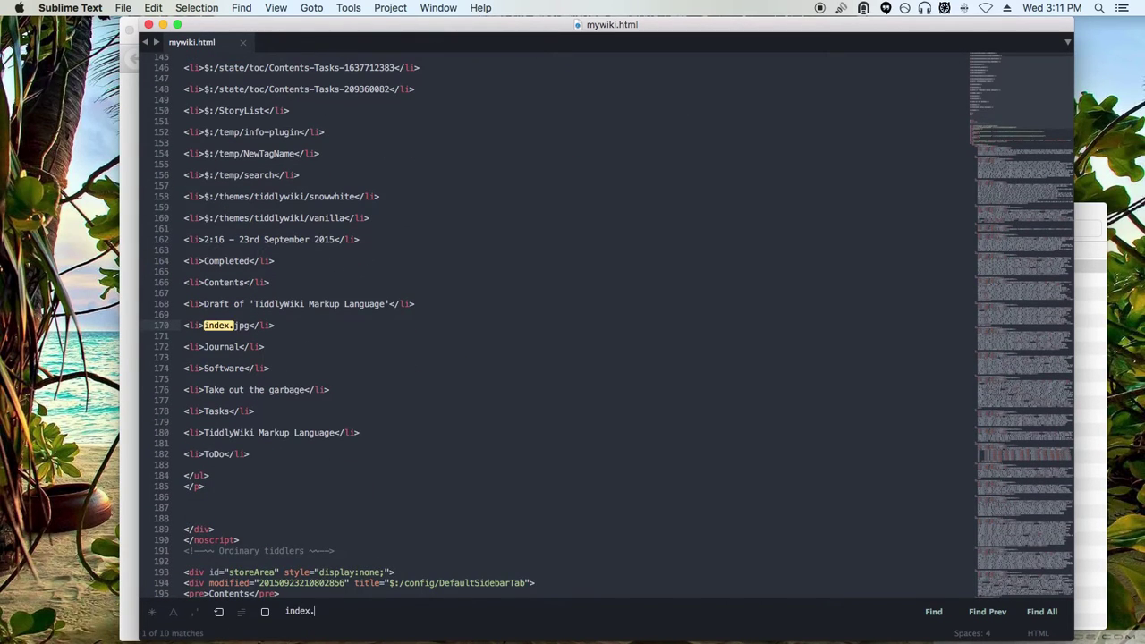
pyautogui.write('jpg')
pyautogui.click(933, 611)
pyautogui.click(932, 612)
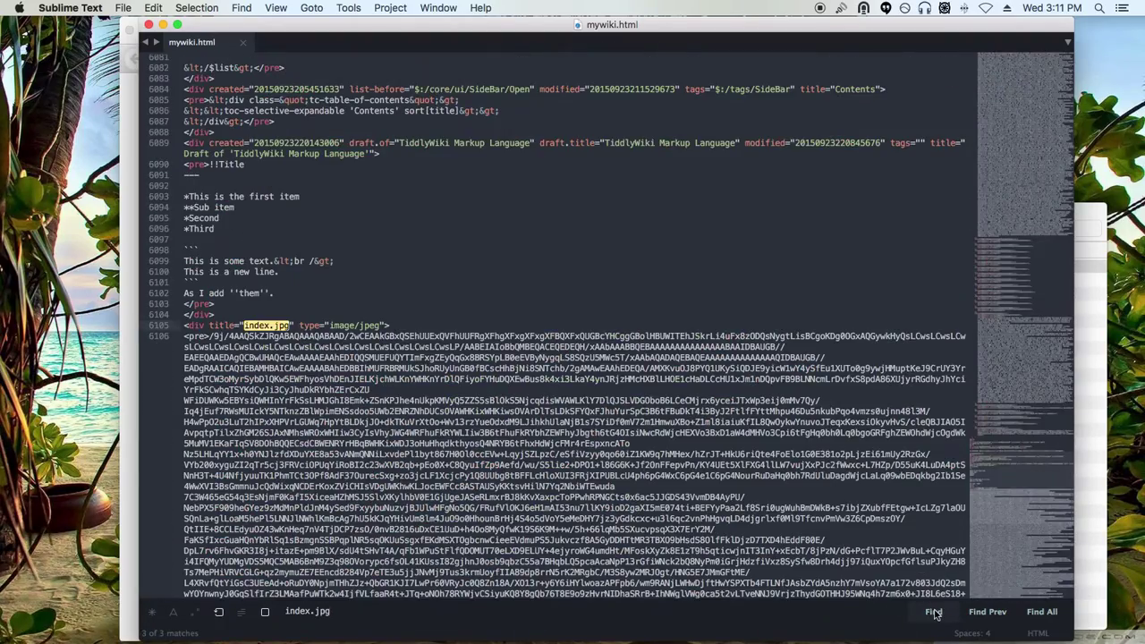
pyautogui.scroll(-10, 368, 425)
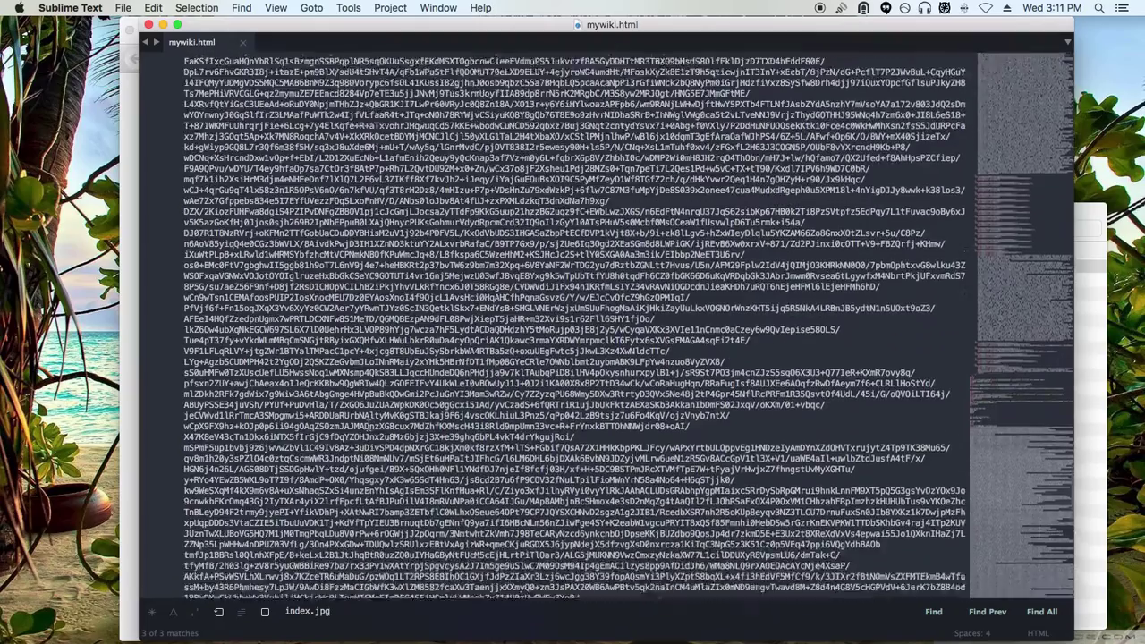
pyautogui.scroll(10, 367, 426)
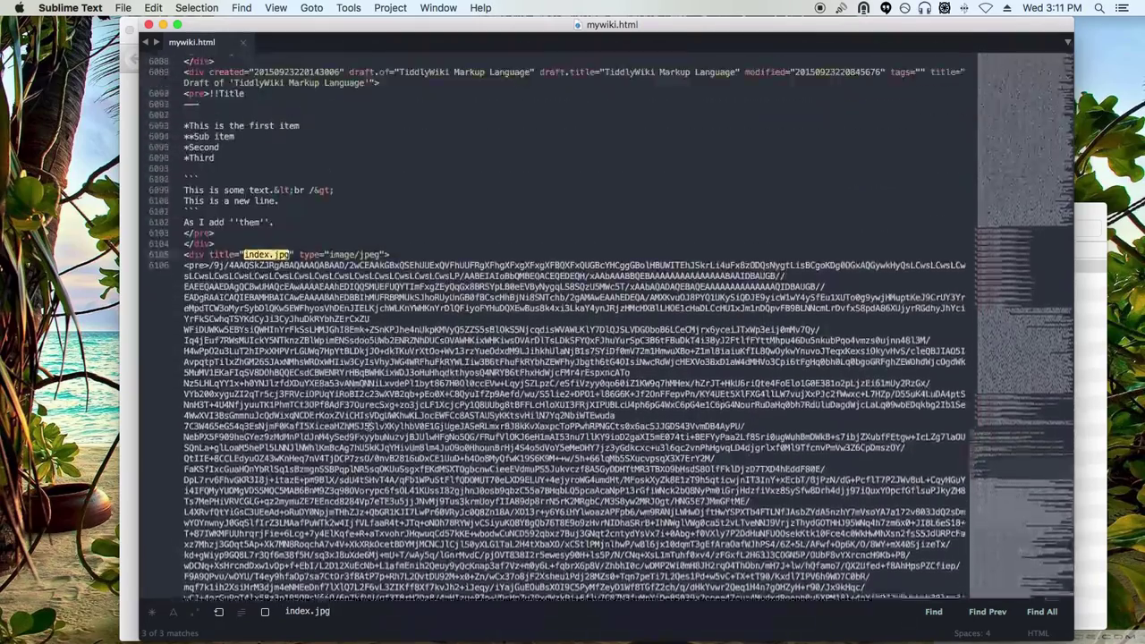
pyautogui.scroll(3, 573, 420)
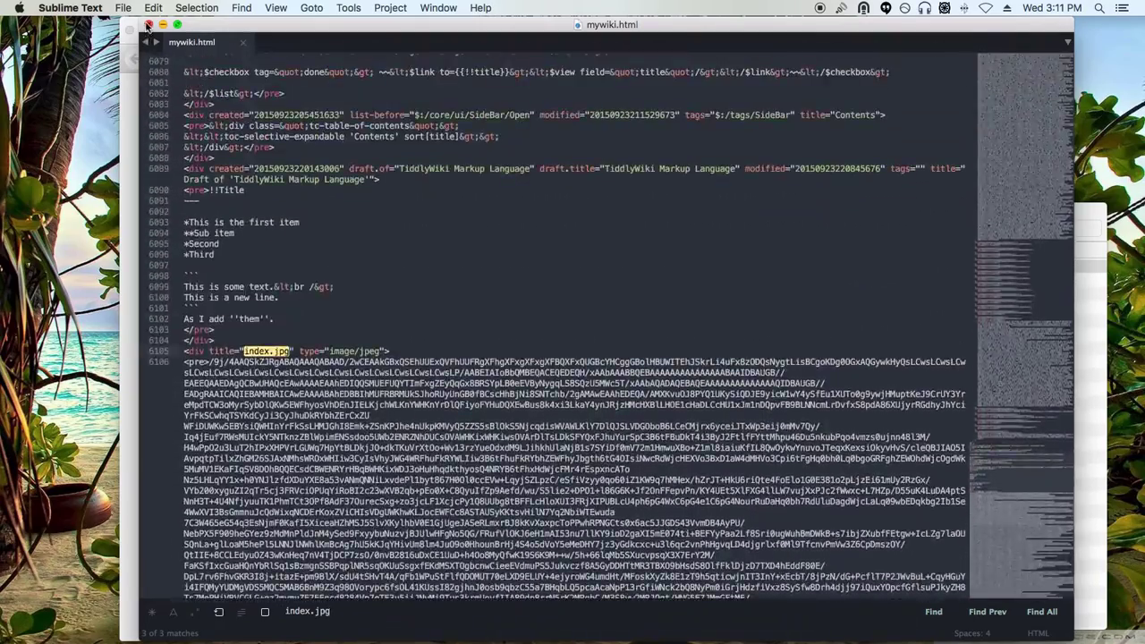
pyautogui.click(148, 24)
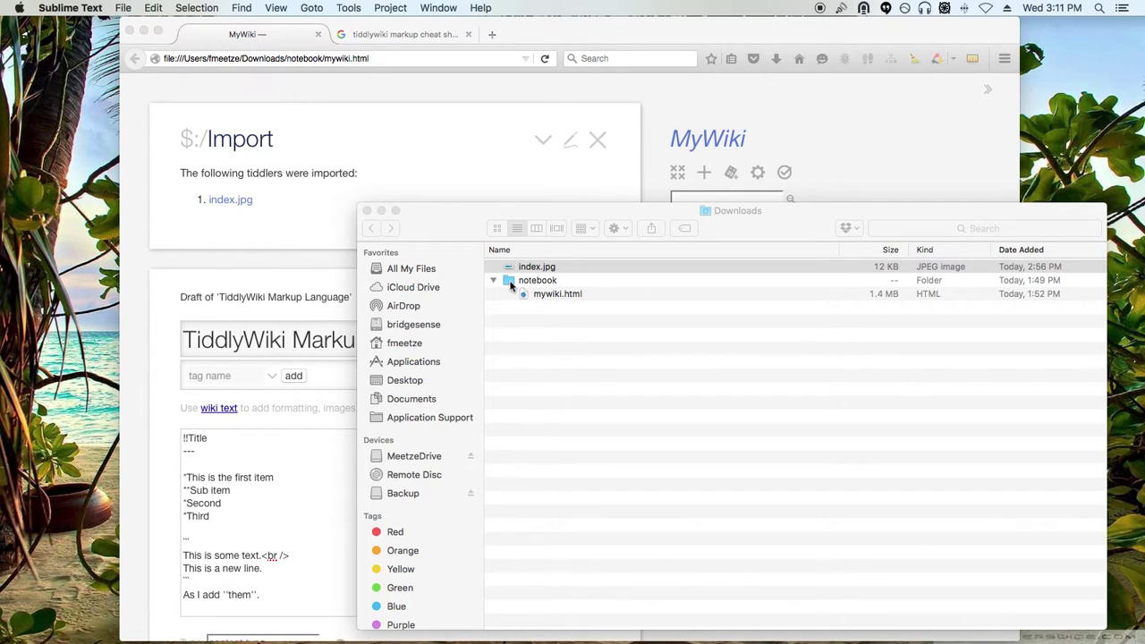
# Close the Finder Downloads window so the 'TiddlyWiki Markup Language' draft is visible
pyautogui.click(439, 229)
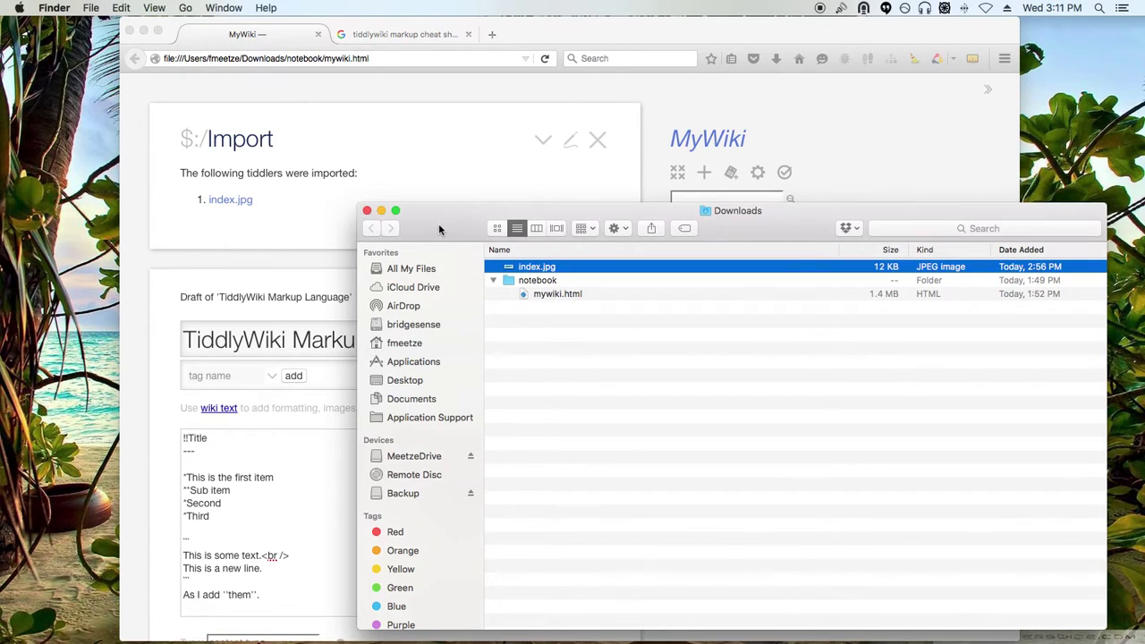
pyautogui.click(367, 211)
pyautogui.scroll(-3, 324, 471)
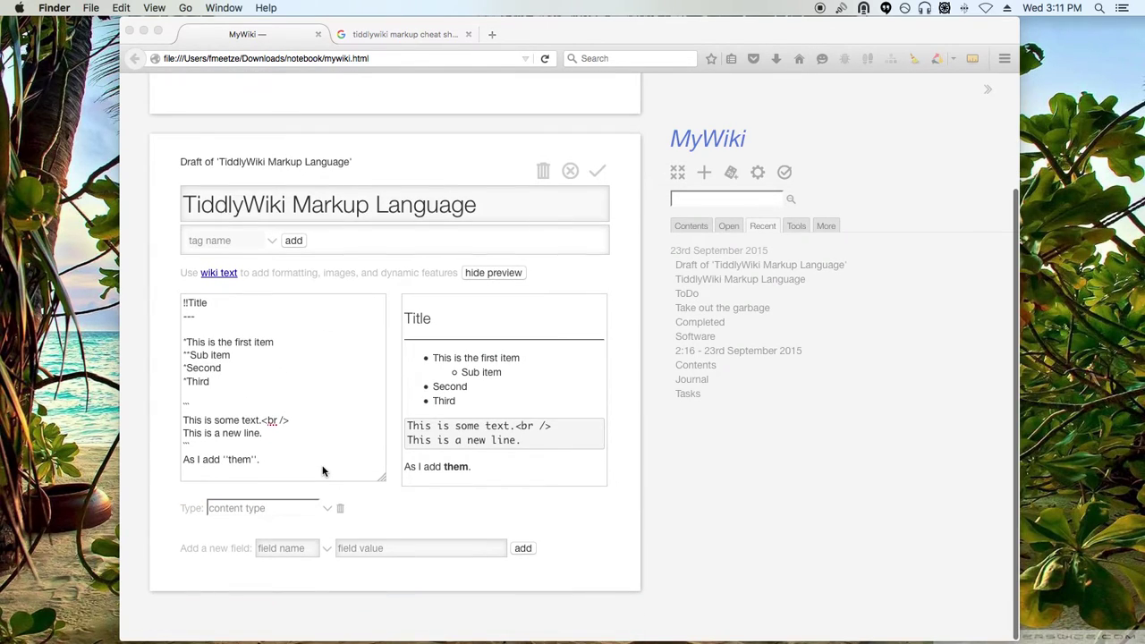
# Open the imported index.jpg tiddler to view the beach photo, then return to the draft editor
pyautogui.click(249, 361)
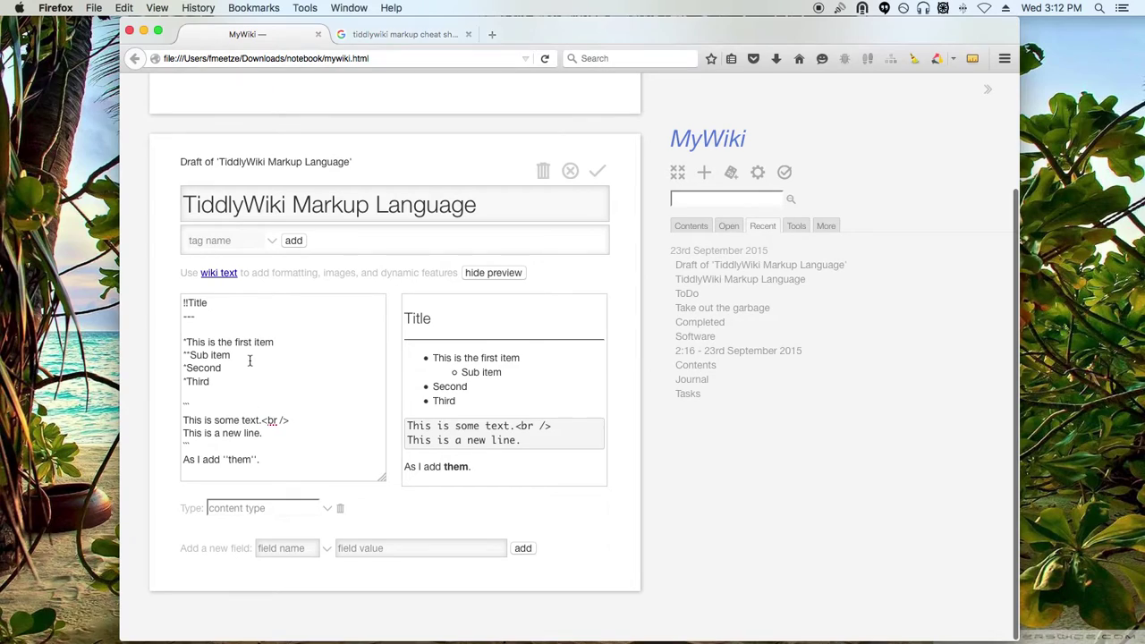
pyautogui.click(197, 327)
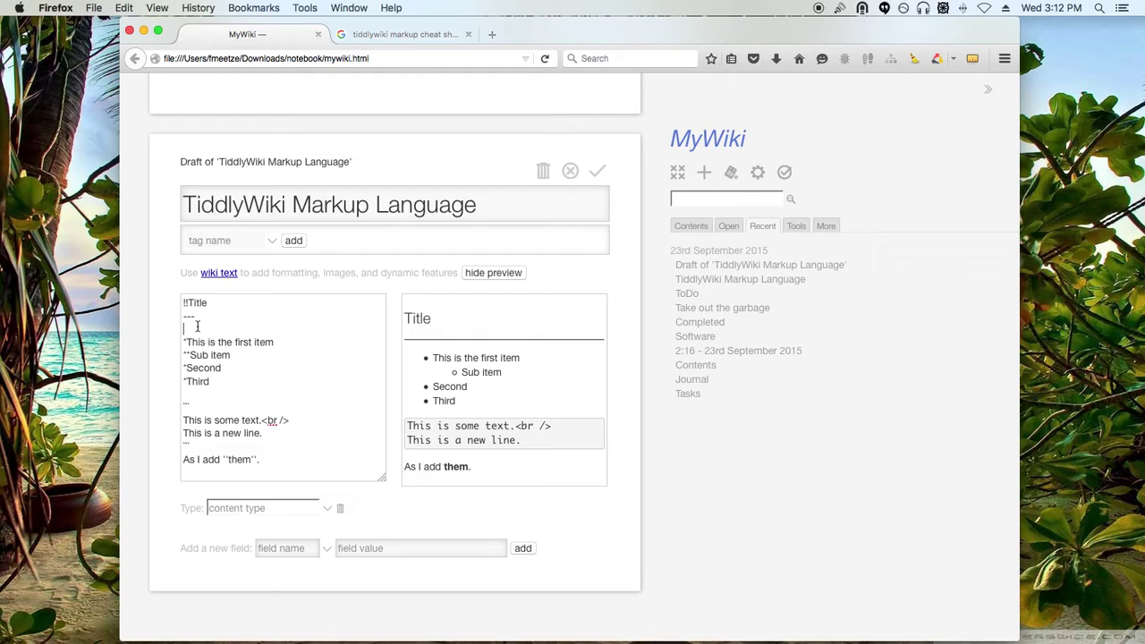
pyautogui.scroll(3, 197, 326)
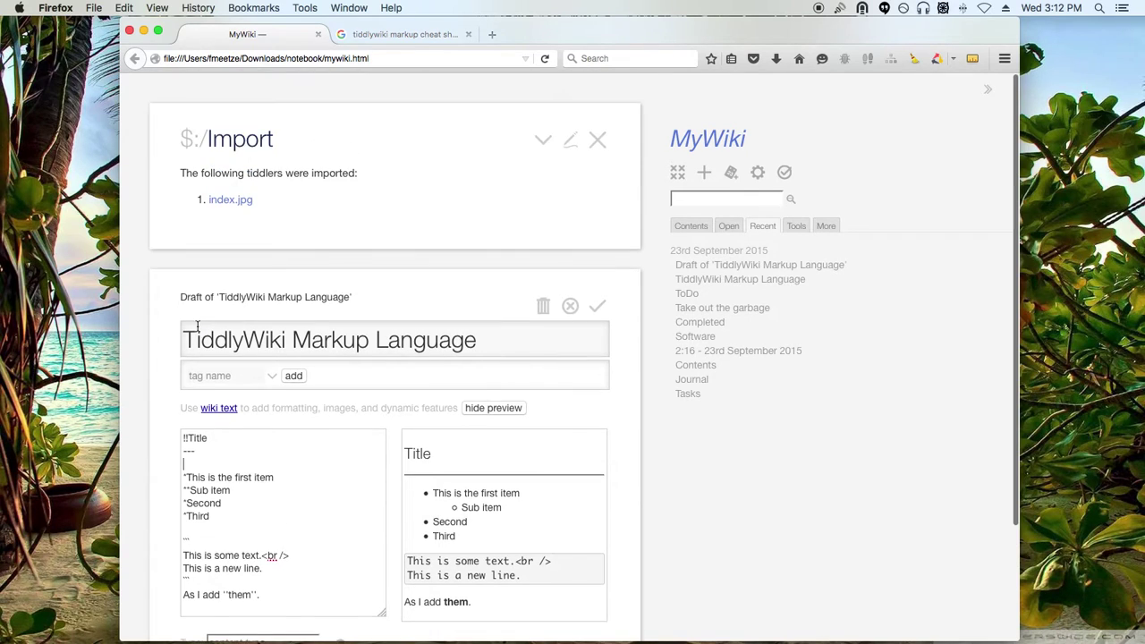
pyautogui.click(255, 202)
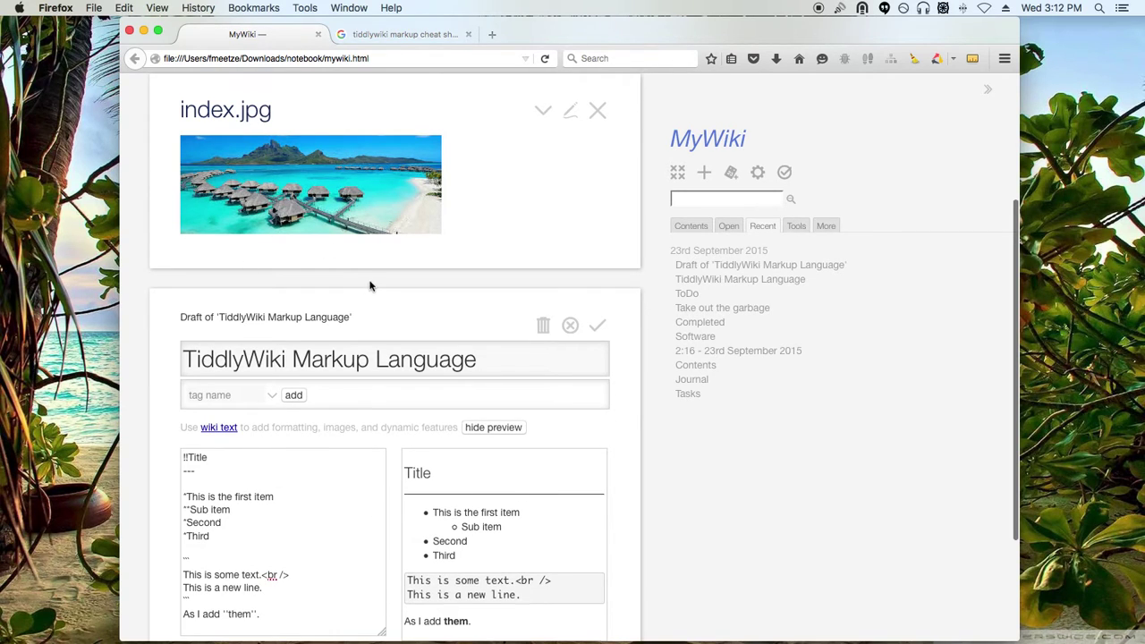
pyautogui.scroll(2, 371, 287)
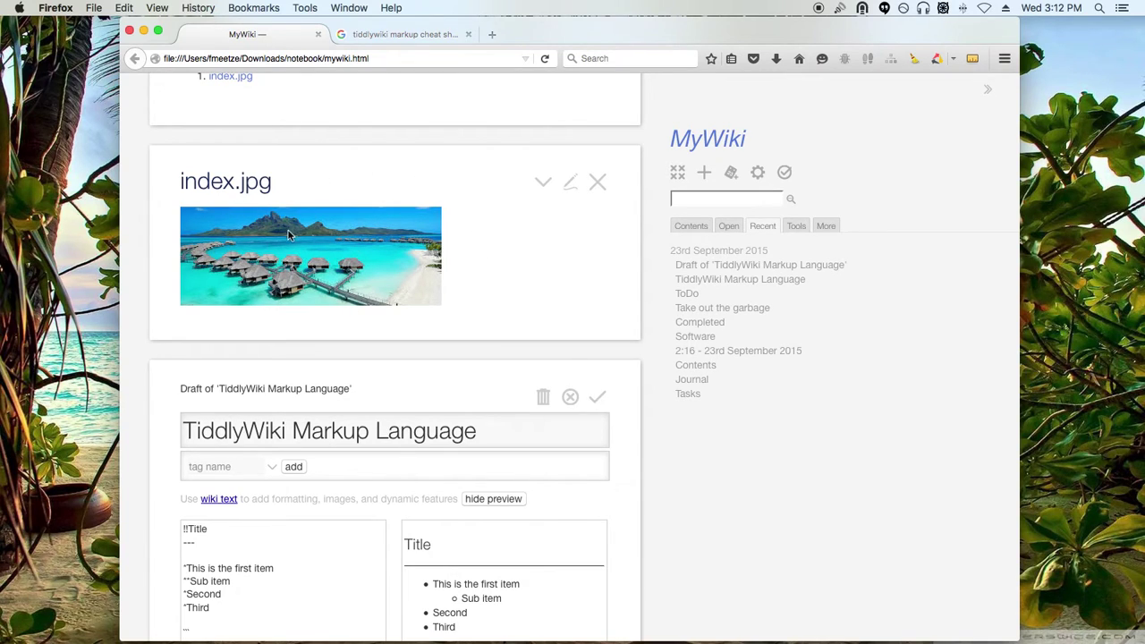
pyautogui.moveTo(271, 183); pyautogui.dragTo(177, 179)
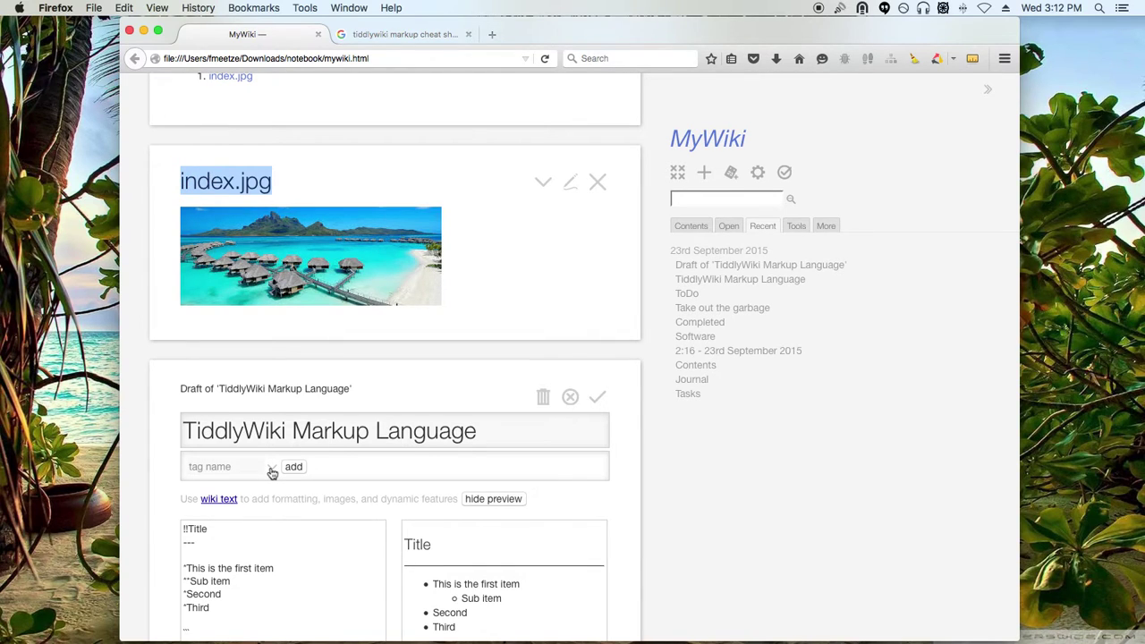
pyautogui.scroll(-3, 270, 468)
pyautogui.scroll(1, 270, 468)
pyautogui.scroll(-4, 270, 468)
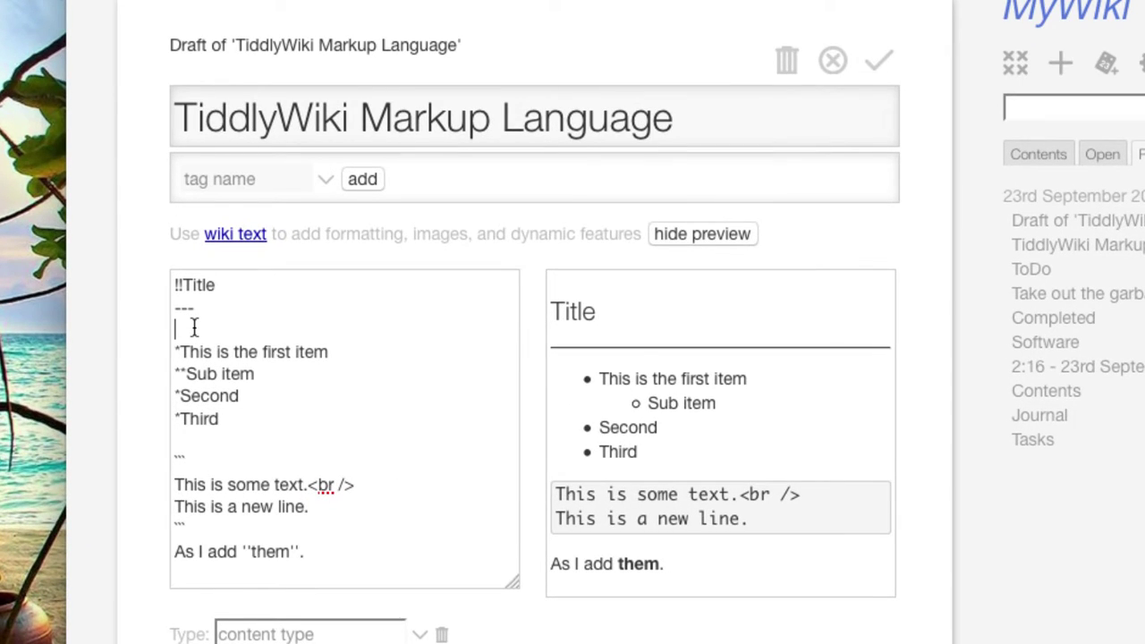
# Type the link [[index.jpg]] under the rule, then {{index.jpg}} a few lines below
pyautogui.write('[[')
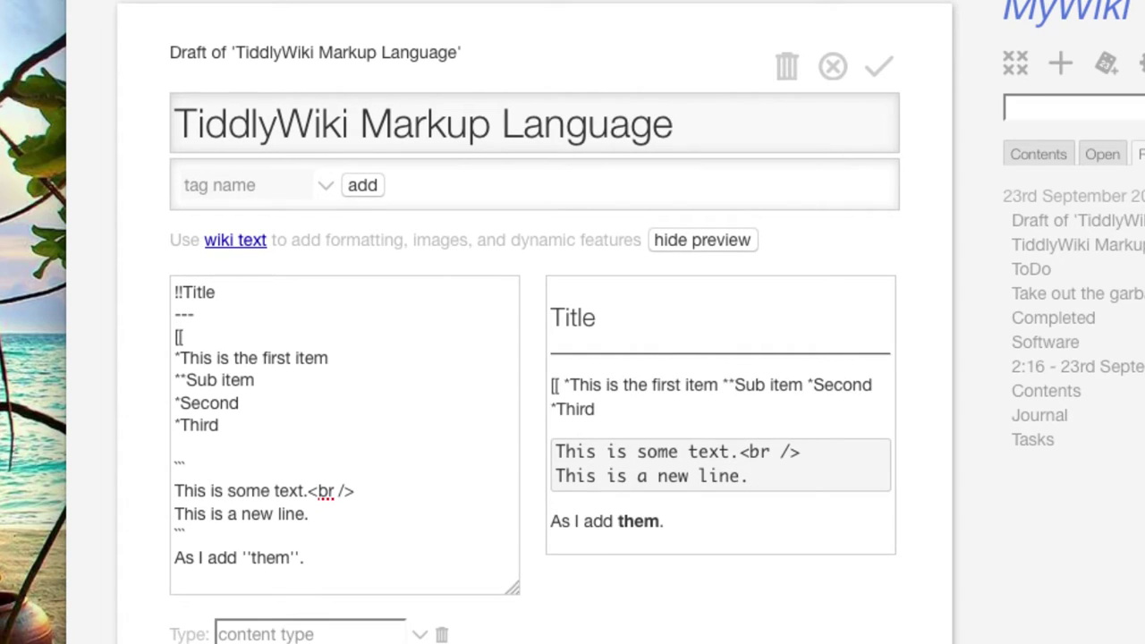
pyautogui.write('index.jpg')
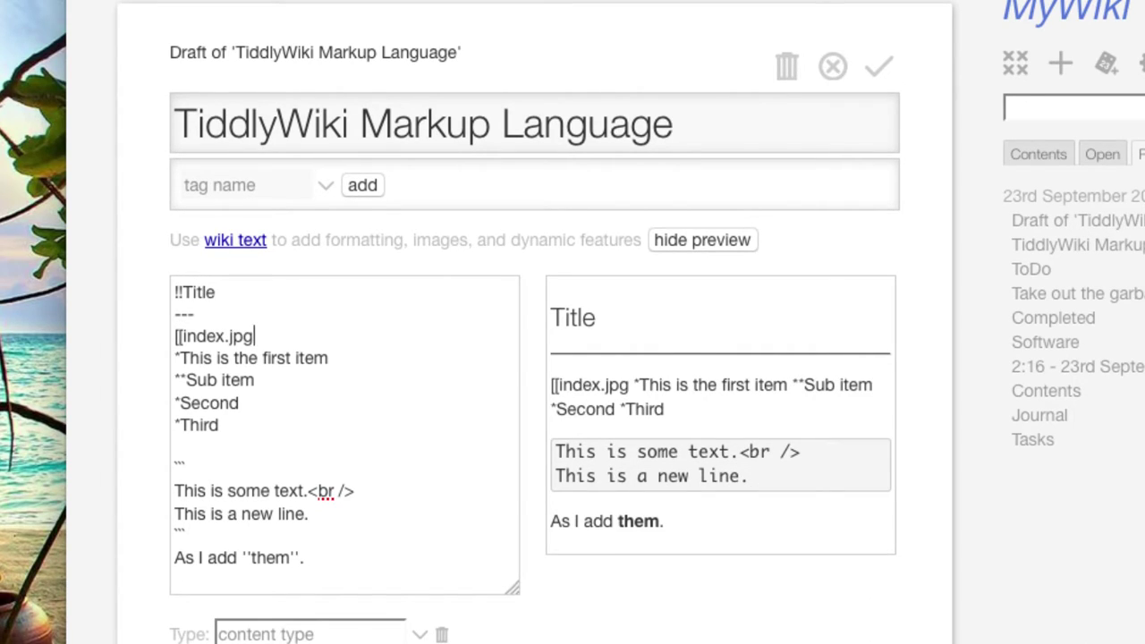
pyautogui.write(']]')
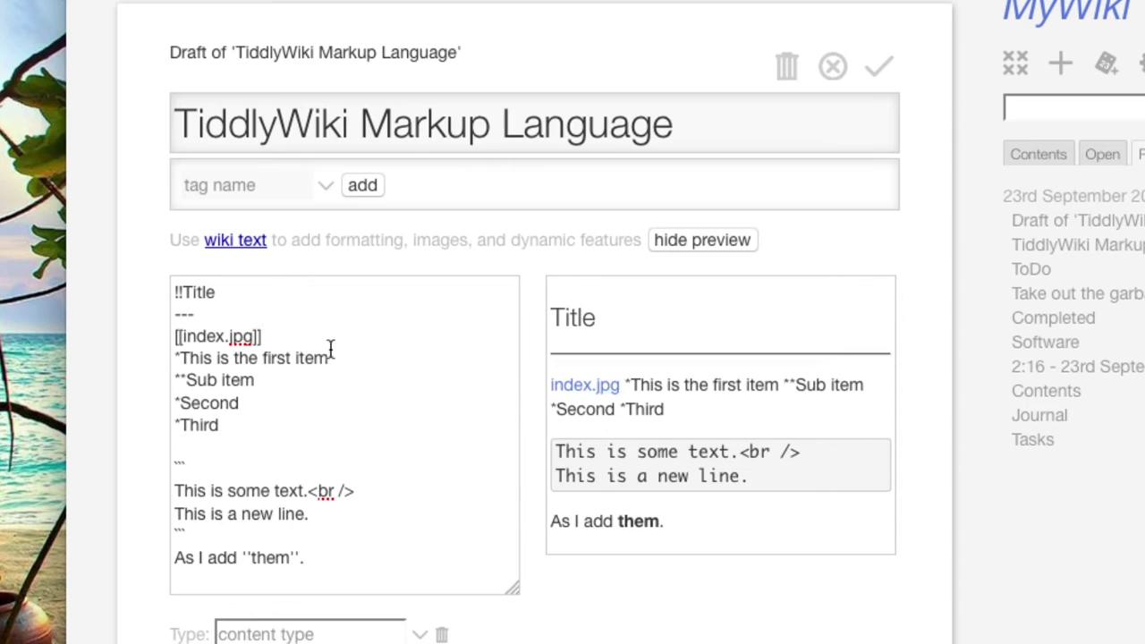
pyautogui.click(279, 336)
pyautogui.press('Return')
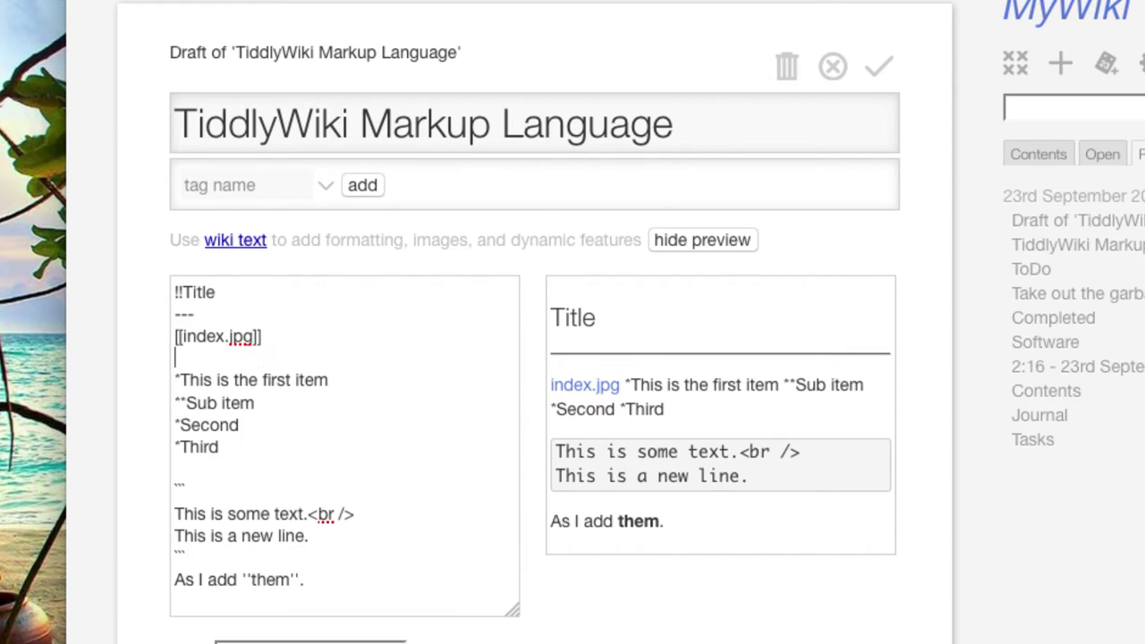
pyautogui.press('Return')
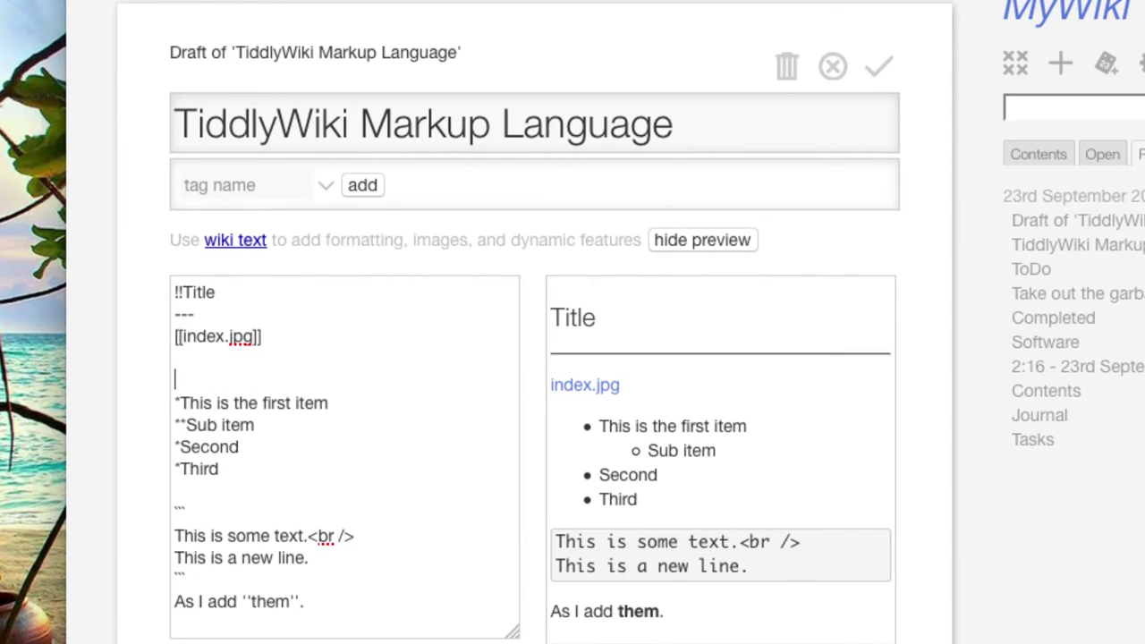
pyautogui.press('Return')
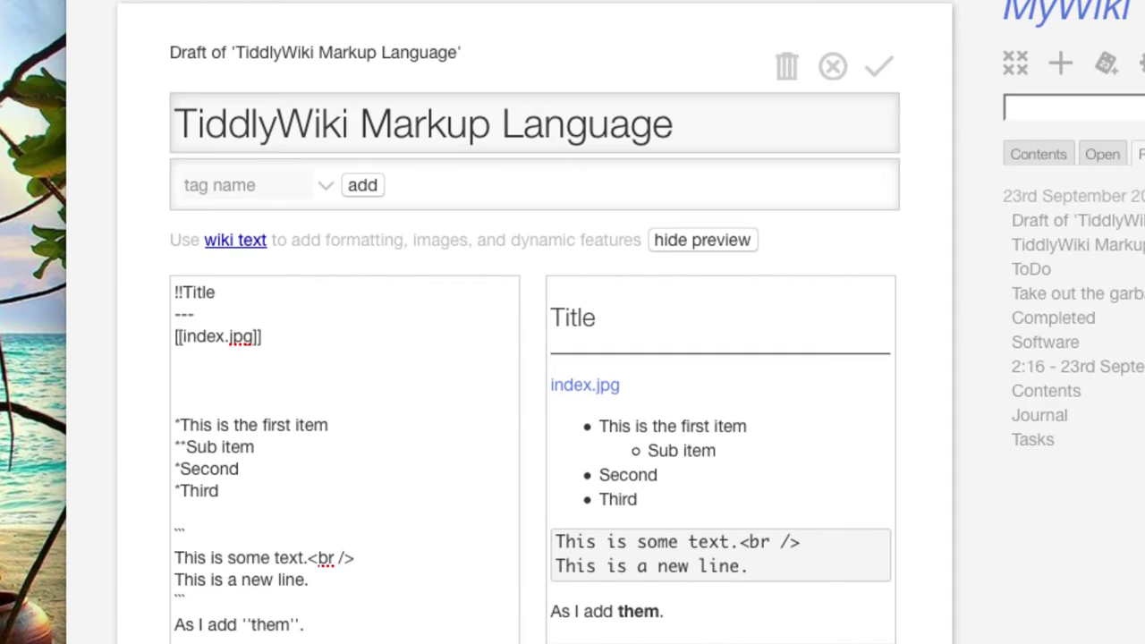
pyautogui.write('{{')
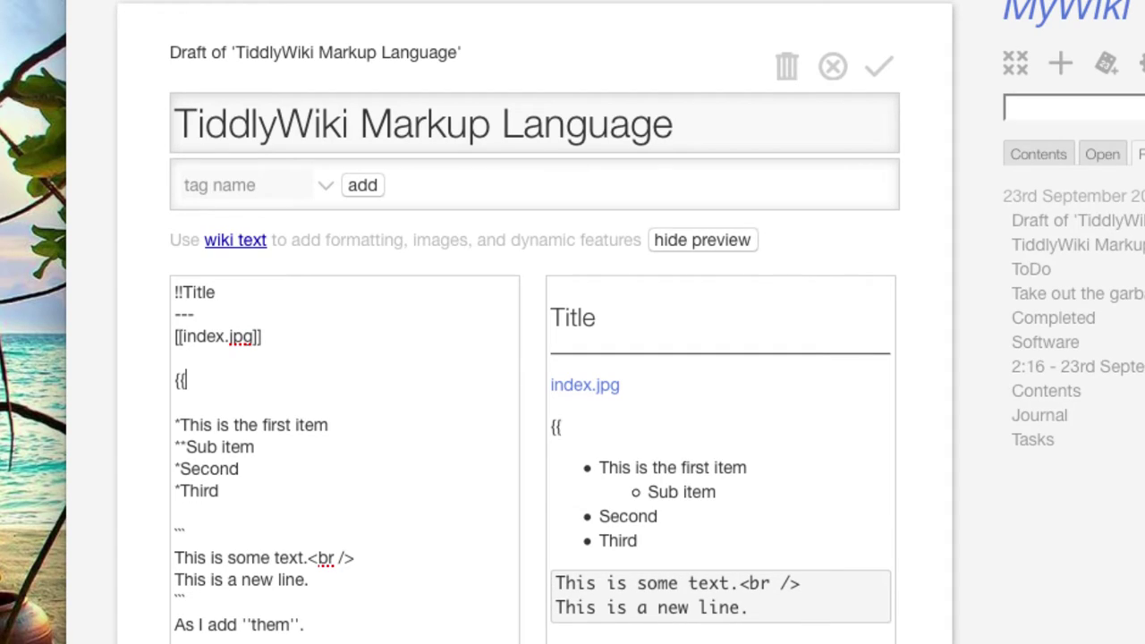
pyautogui.write('index.jpg')
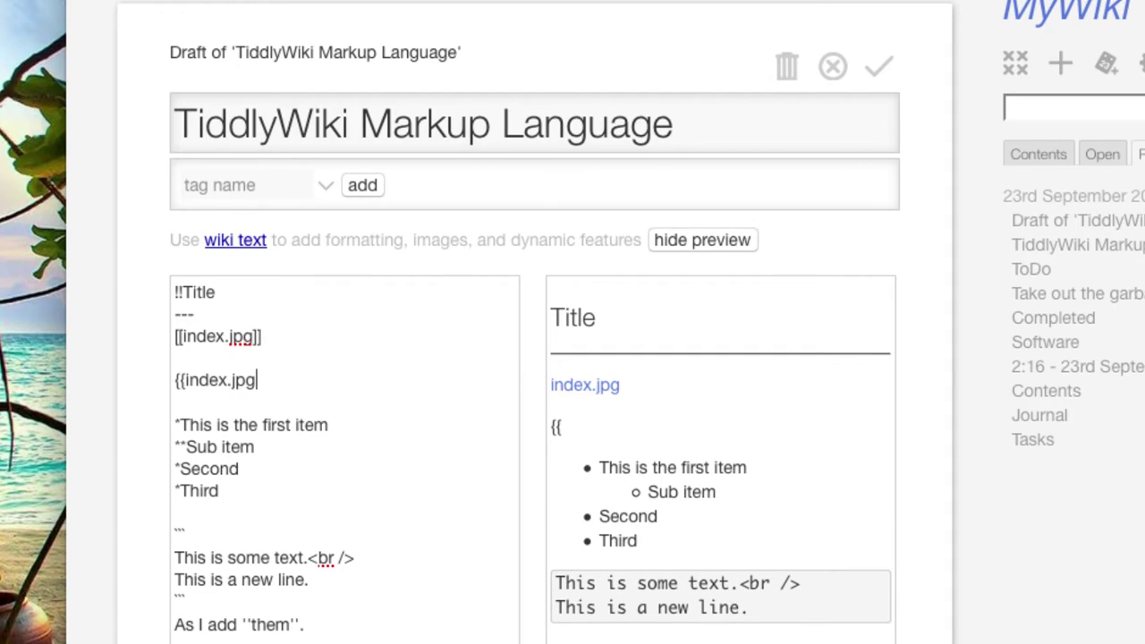
pyautogui.write('}}')
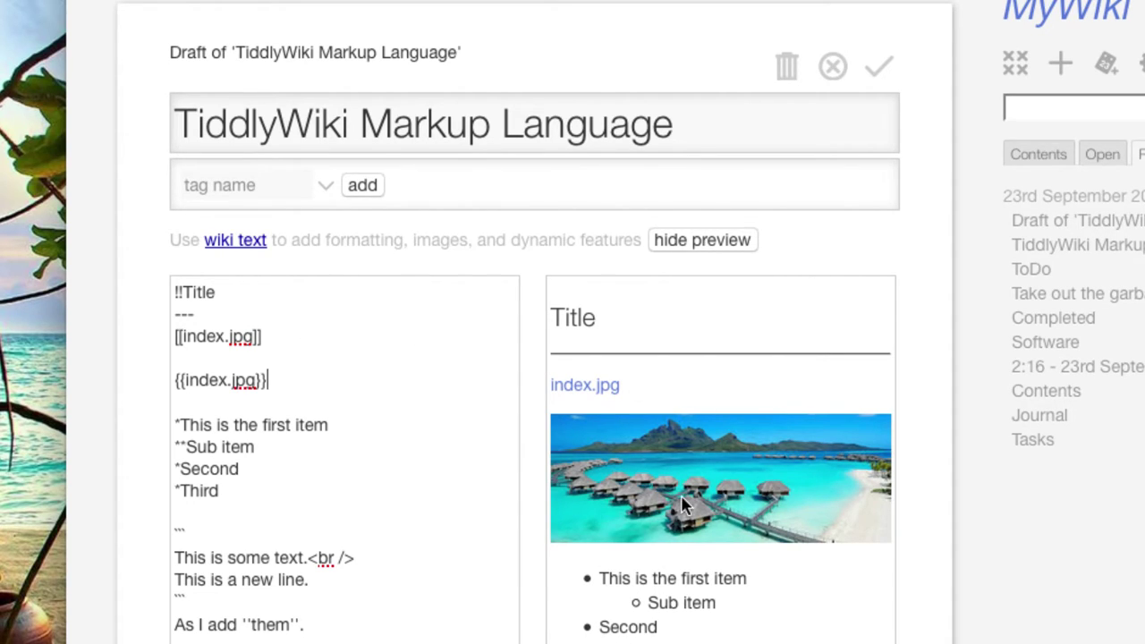
# Add an empty [img []] markup line below the {{index.jpg}} transclusion
pyautogui.press('Return')
pyautogui.press('Return')
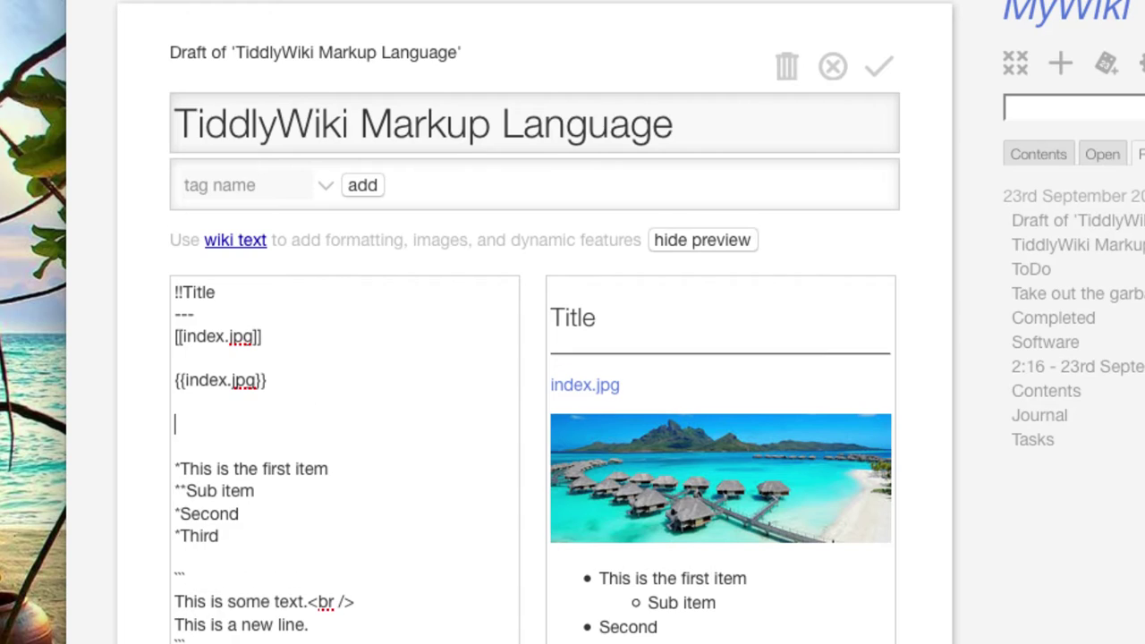
pyautogui.write('[')
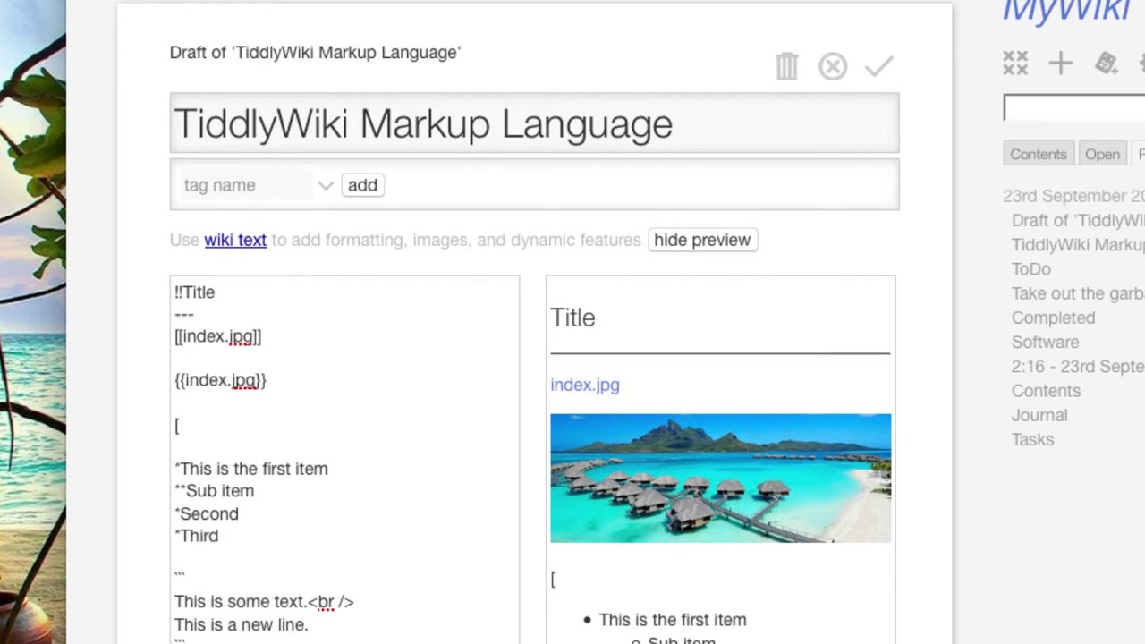
pyautogui.write('img p')
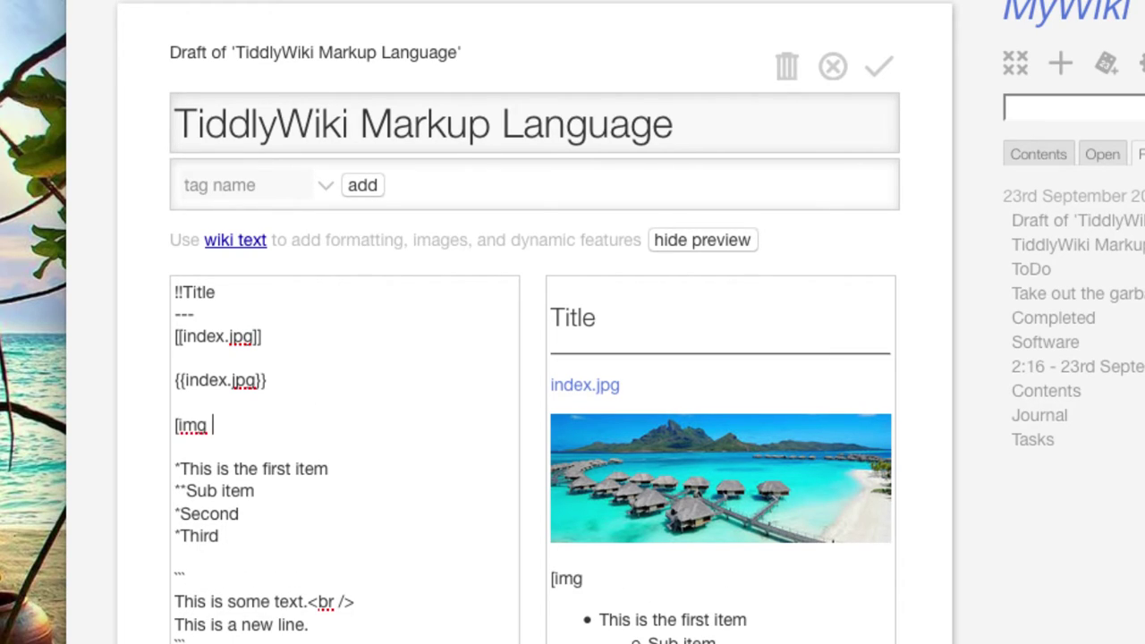
pyautogui.write('[')
pyautogui.press('BackSpace')
pyautogui.press('BackSpace')
pyautogui.write('[]]')
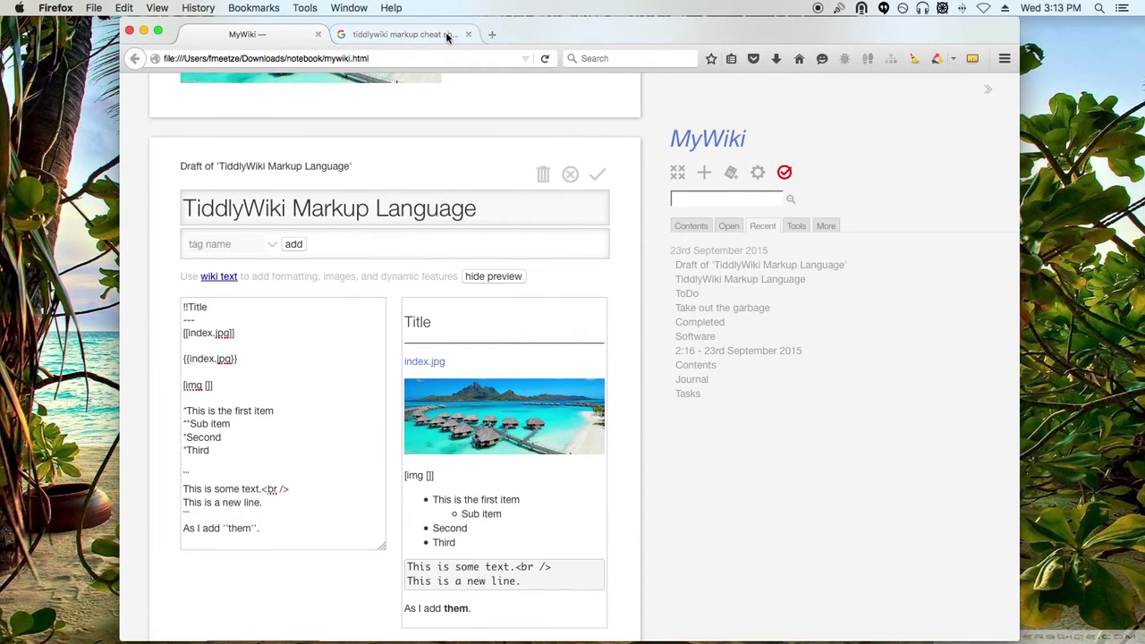
# Load google.com/images in a new browser tab
pyautogui.click(493, 36)
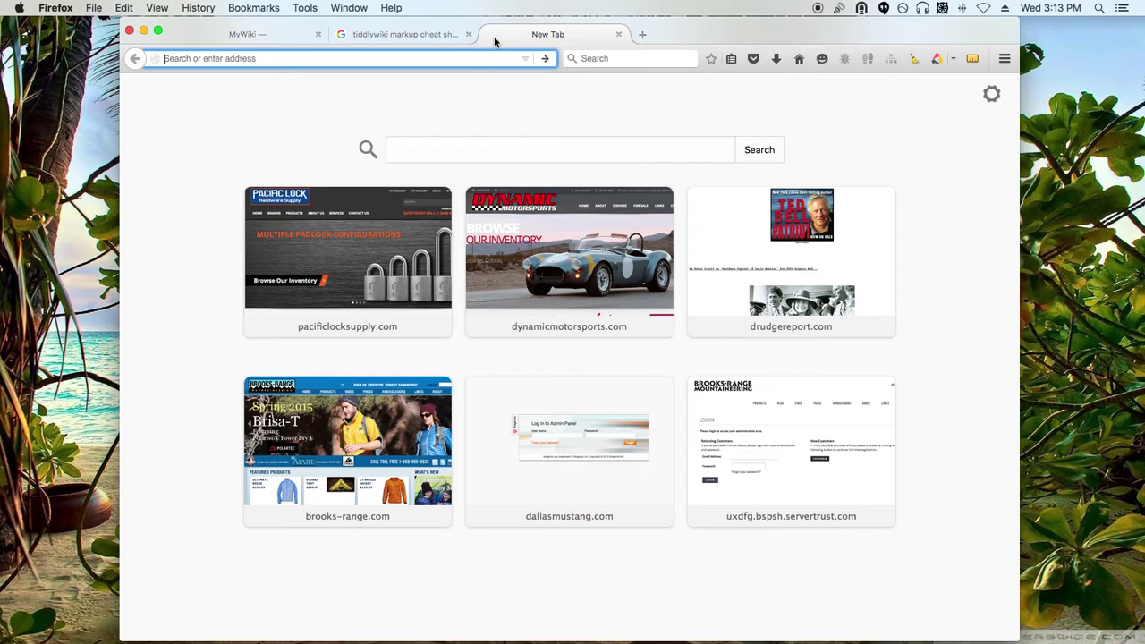
pyautogui.write('ti')
pyautogui.press('BackSpace')
pyautogui.press('BackSpace')
pyautogui.press('BackSpace')
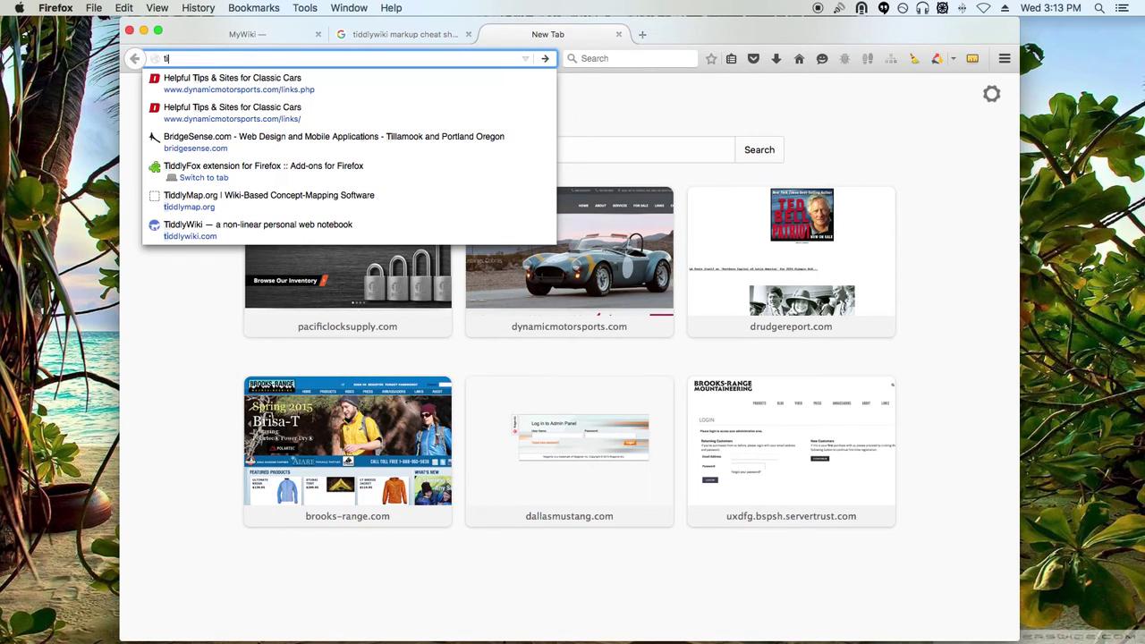
pyautogui.write('google.com/')
pyautogui.press('Right')
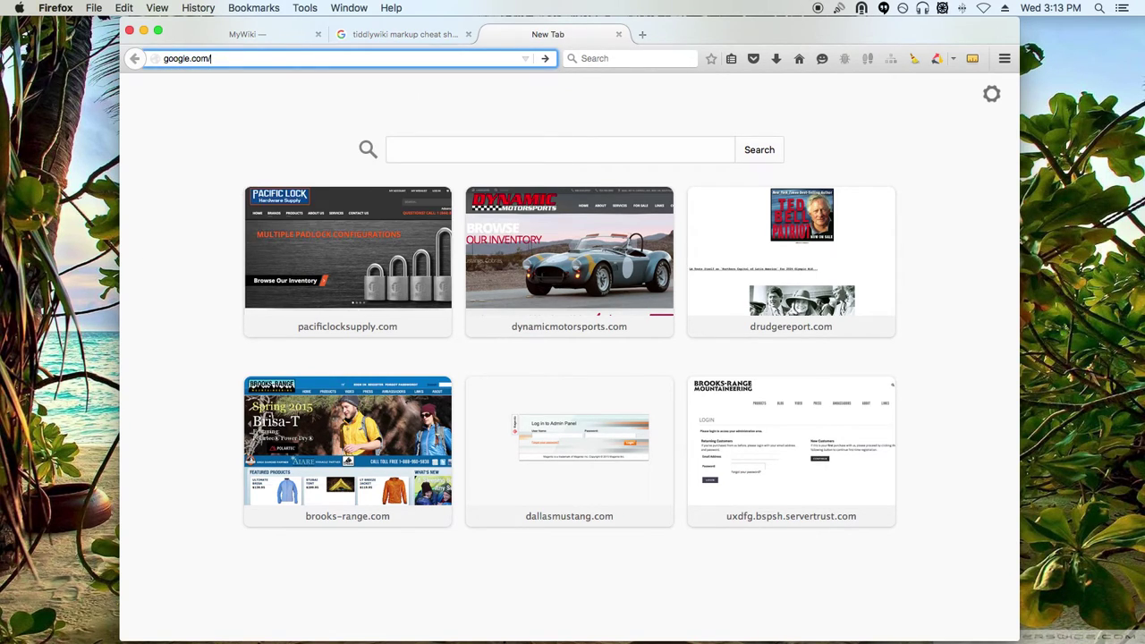
pyautogui.write('images')
pyautogui.press('Return')
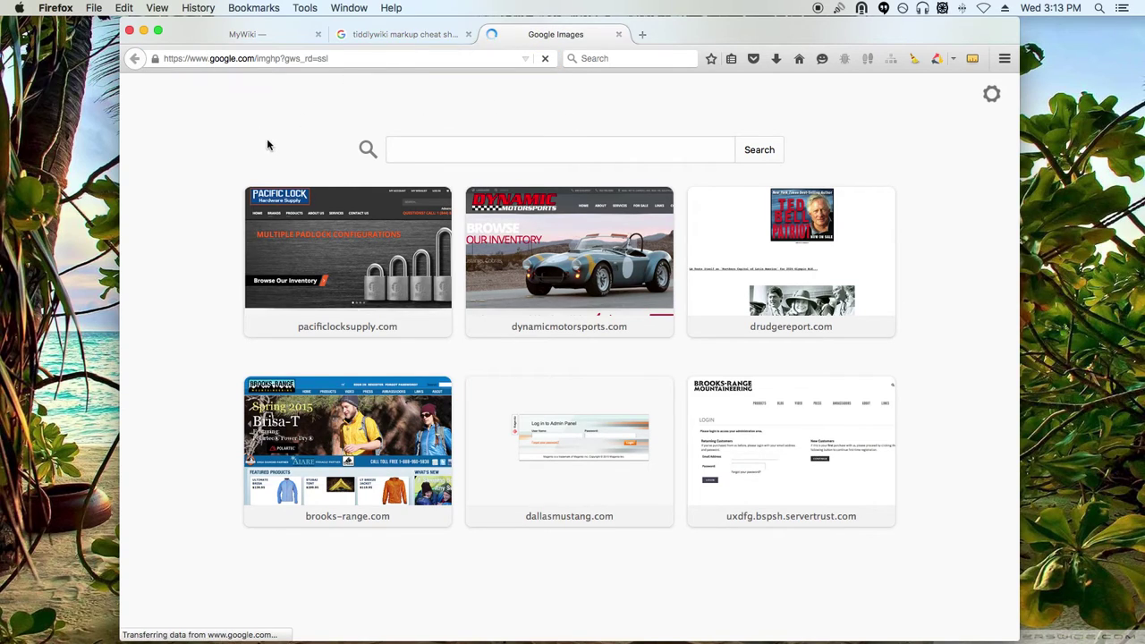
# Search images for 'bora bora' and copy the first result's image location
pyautogui.write('bora bora')
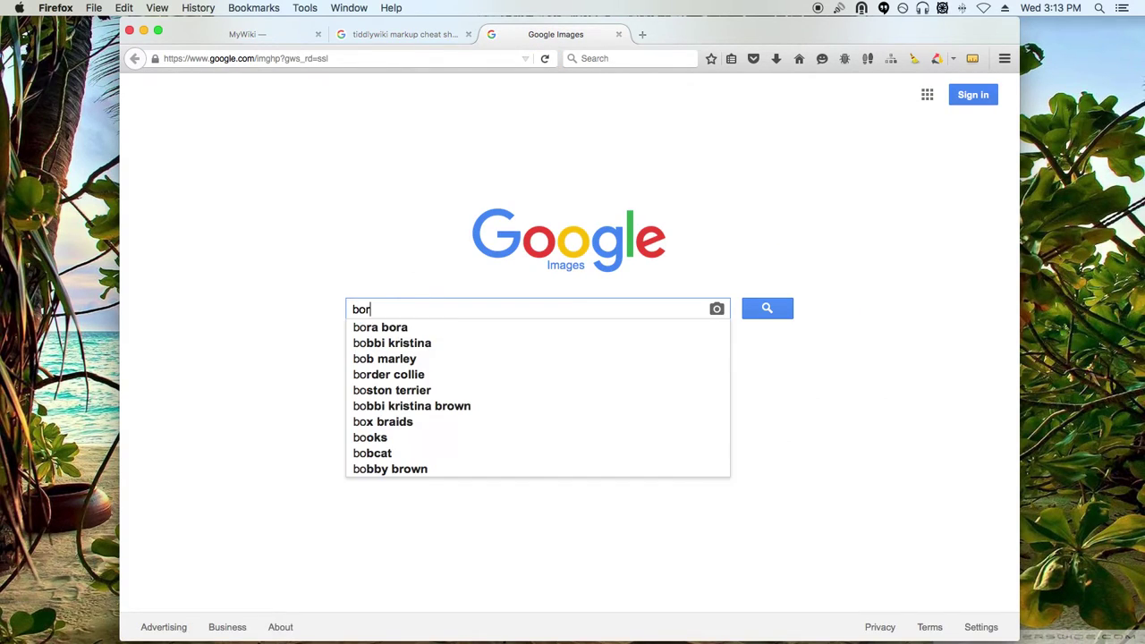
pyautogui.press('Return')
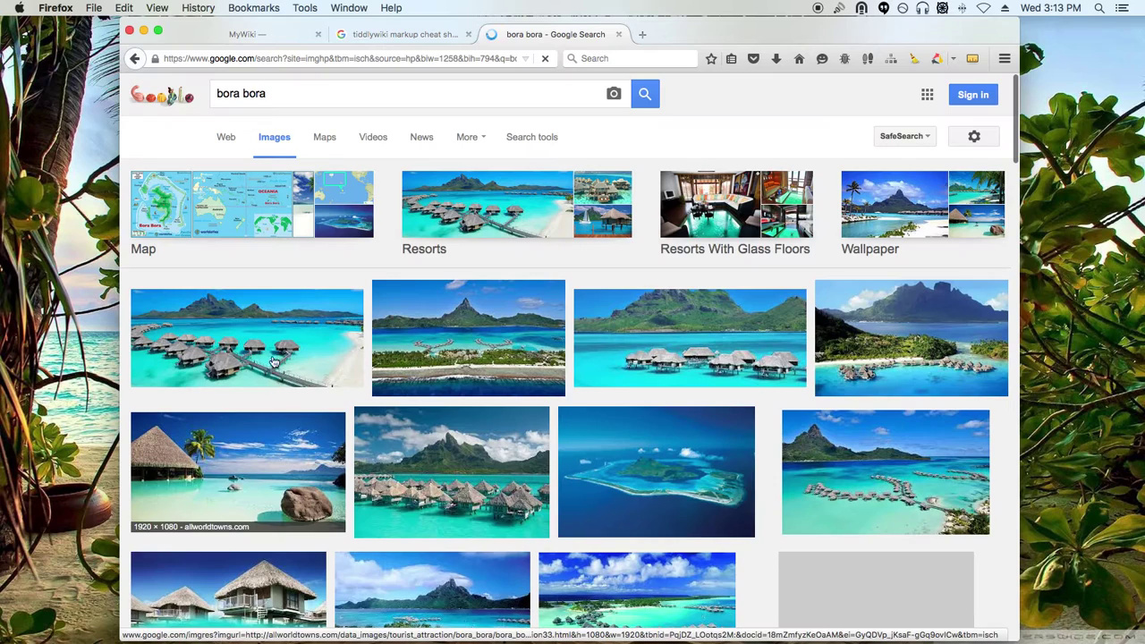
pyautogui.rightClick(275, 345)
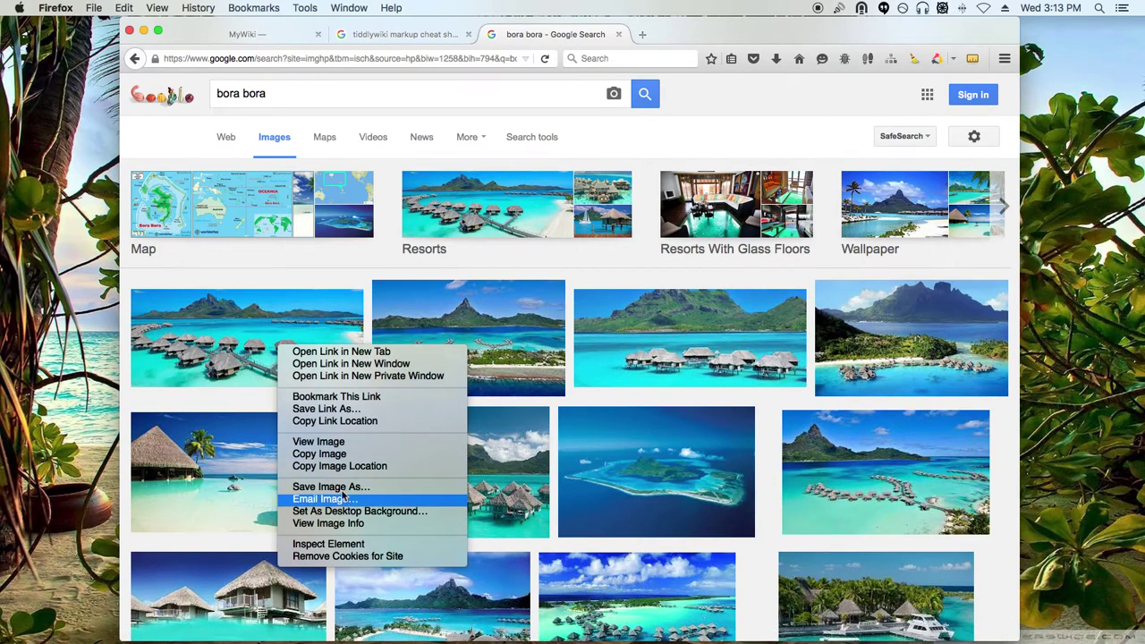
pyautogui.click(334, 466)
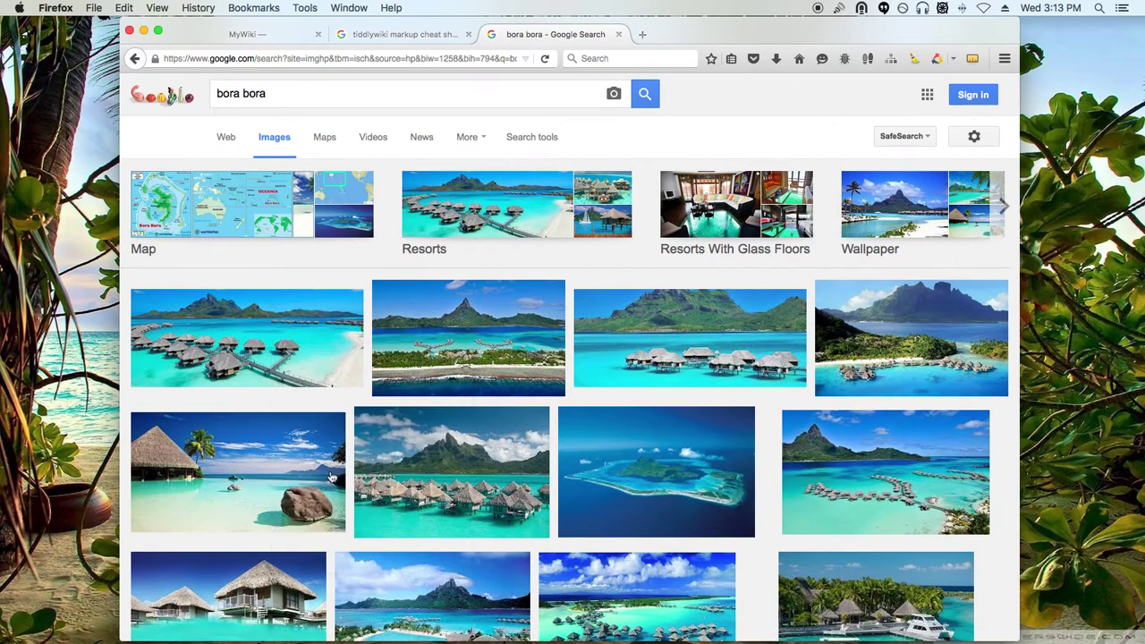
# Paste the copied bora bora image address into the draft's [img []] markup
pyautogui.click(256, 36)
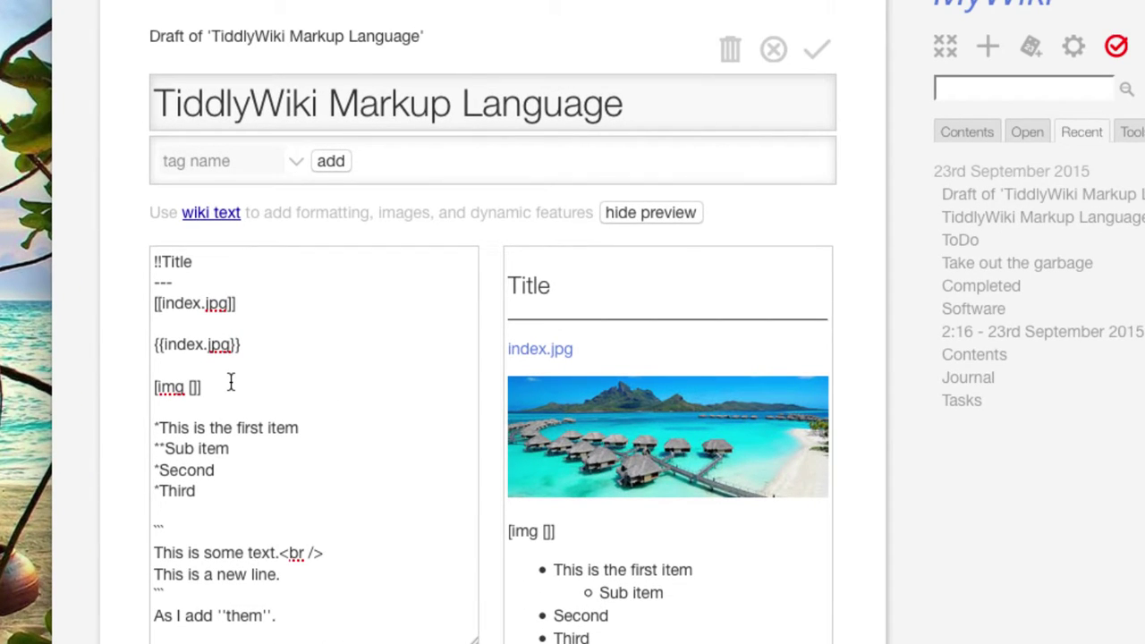
pyautogui.hotkey('ctrl', 'v')
pyautogui.scroll(10, 264, 270)
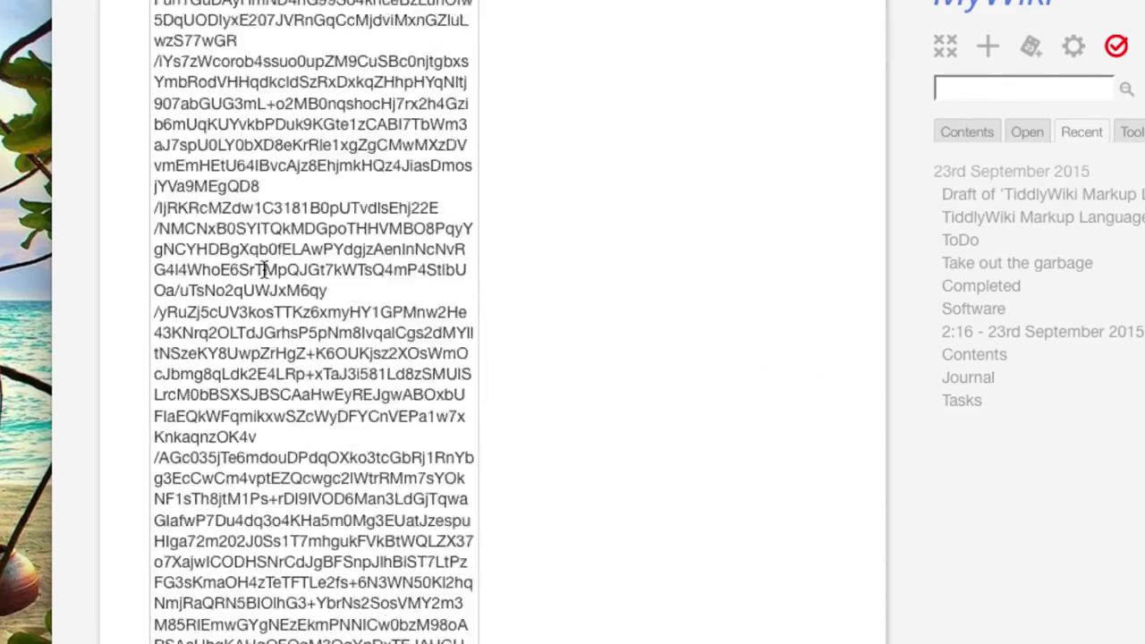
pyautogui.scroll(10, 264, 270)
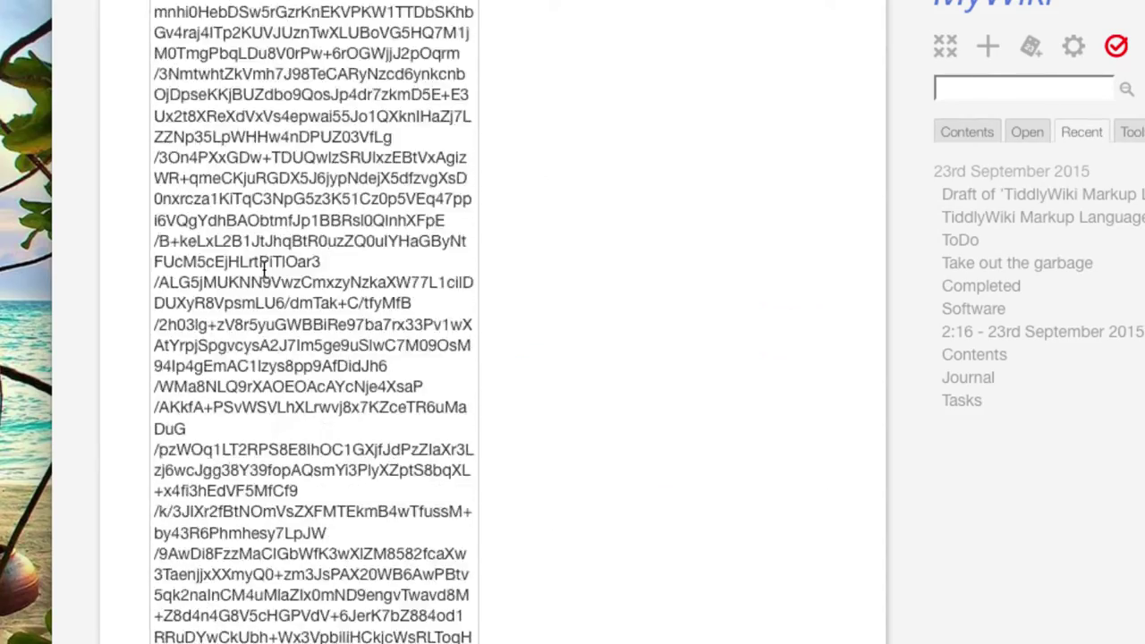
pyautogui.scroll(10, 264, 270)
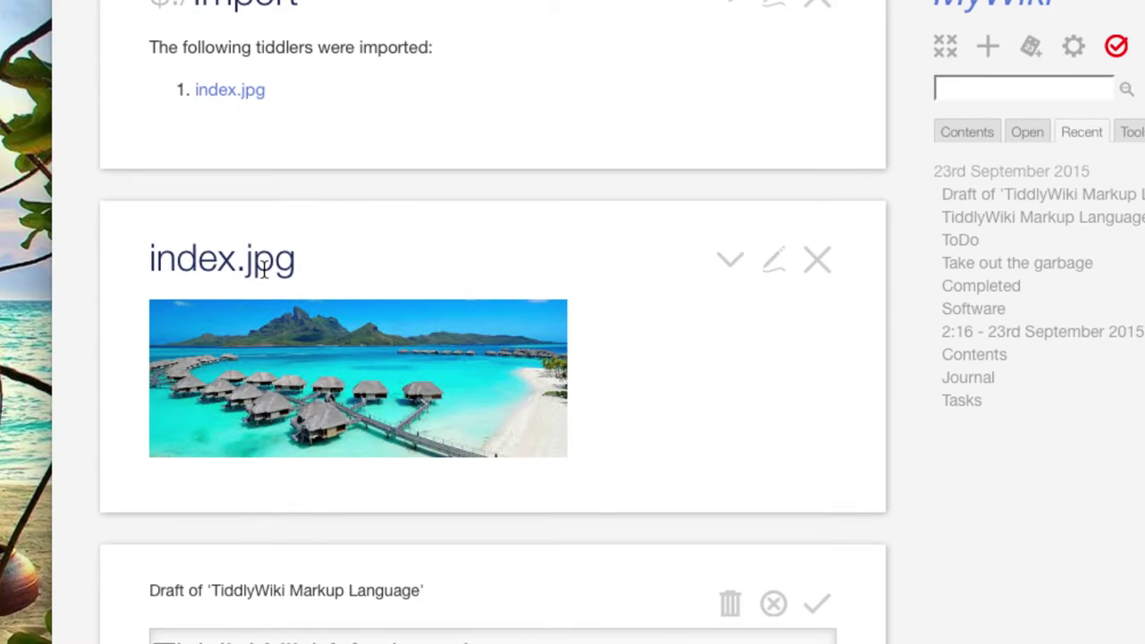
pyautogui.scroll(-8, 264, 270)
pyautogui.scroll(5, 263, 270)
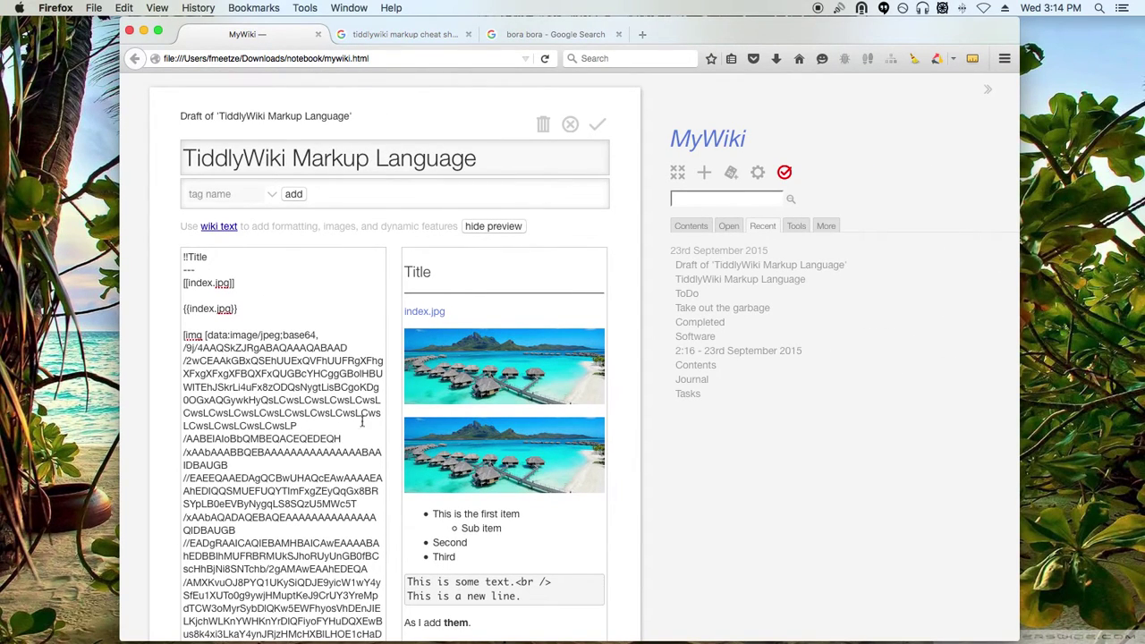
# Save the 'TiddlyWiki Markup Language' draft and review the index.jpg link and both bungalow photos
pyautogui.click(596, 128)
pyautogui.scroll(5, 514, 312)
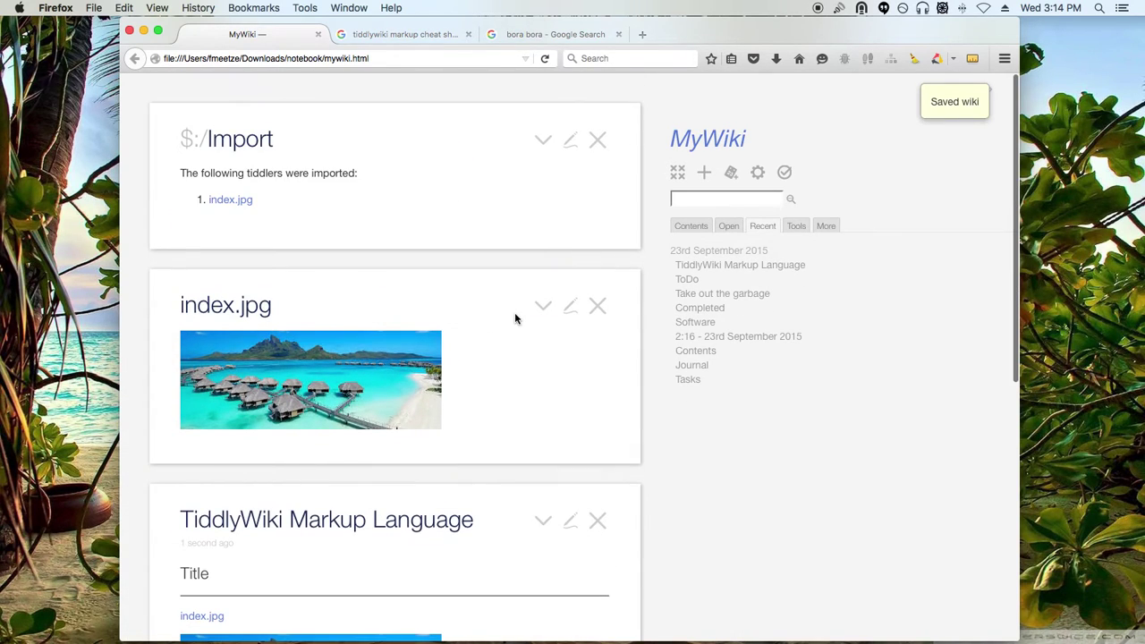
pyautogui.scroll(-5, 515, 318)
pyautogui.scroll(1, 514, 318)
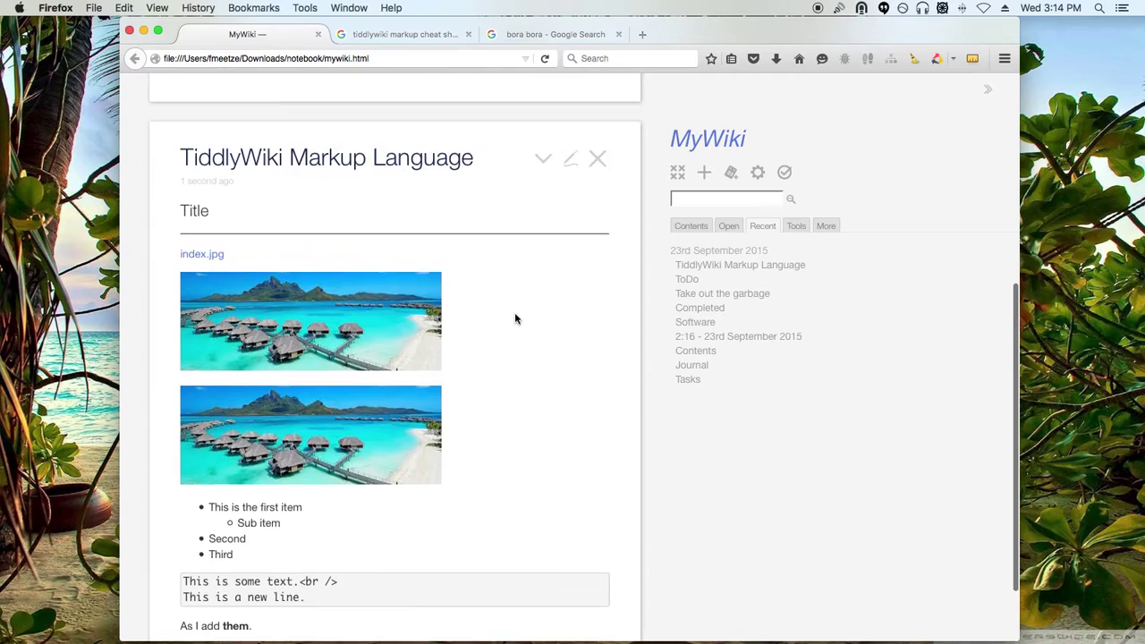
pyautogui.scroll(5, 514, 319)
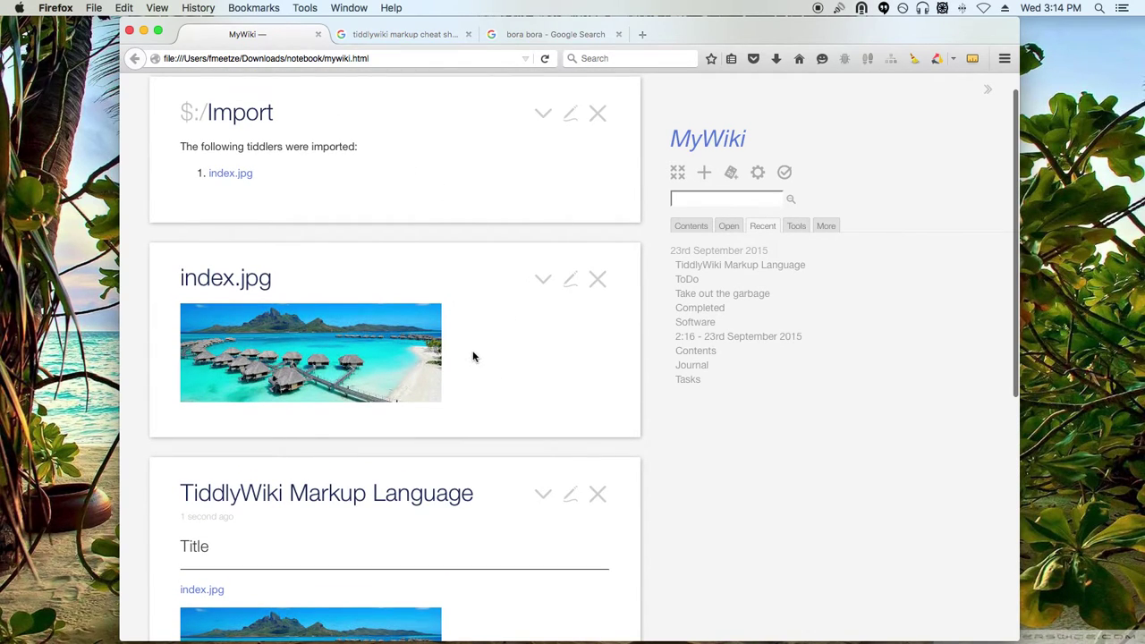
pyautogui.scroll(-2, 474, 357)
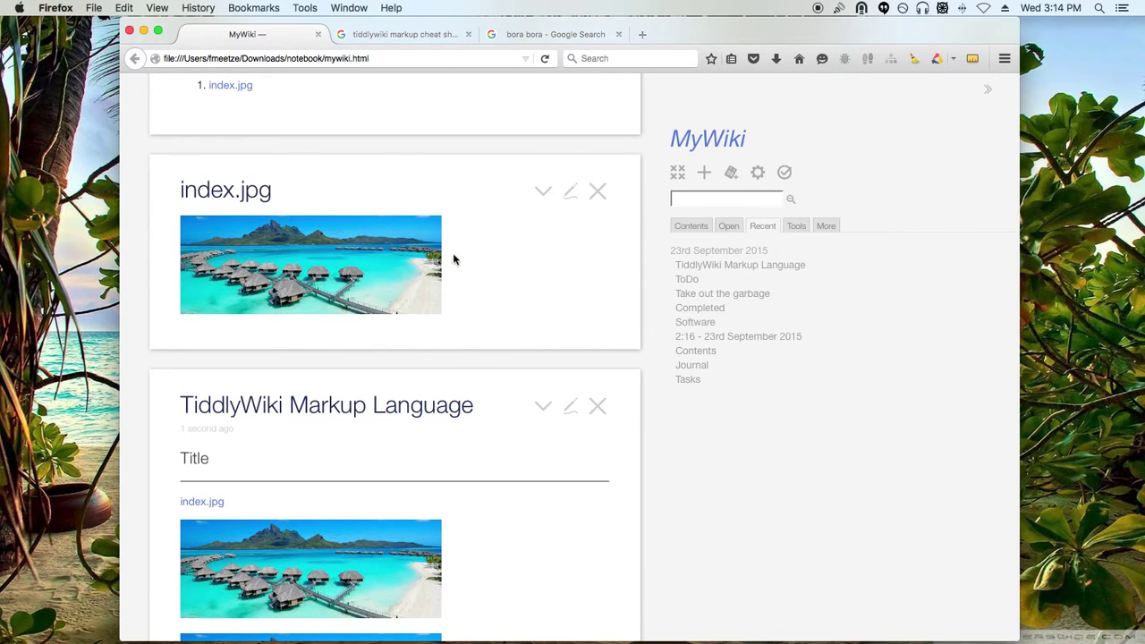
pyautogui.click(570, 191)
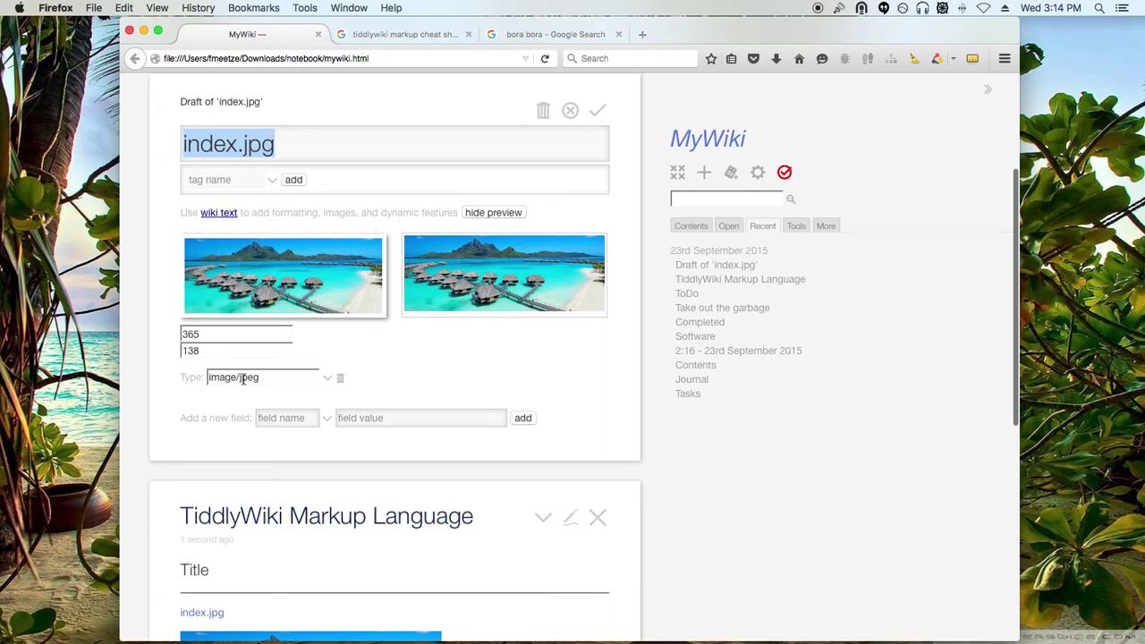
pyautogui.click(597, 116)
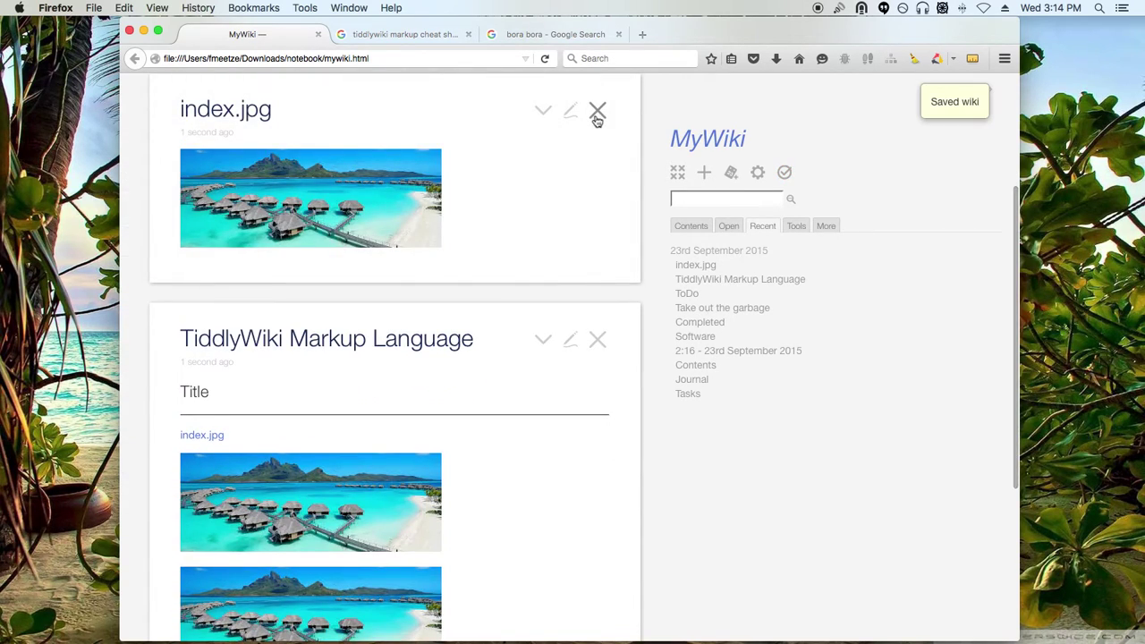
pyautogui.scroll(-5, 447, 429)
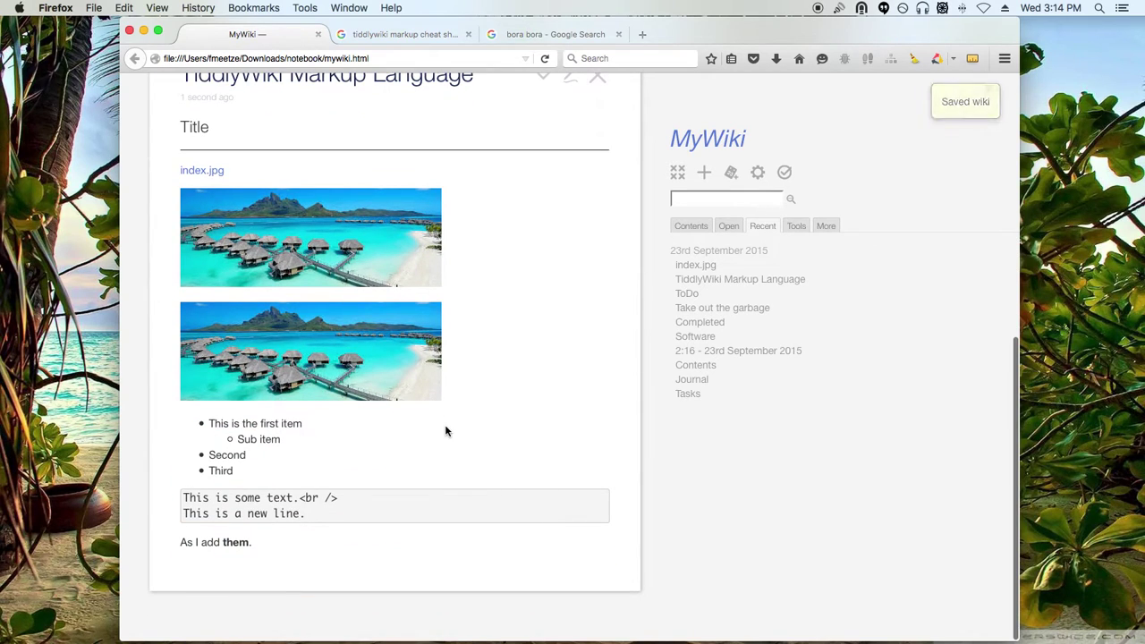
pyautogui.scroll(8, 446, 431)
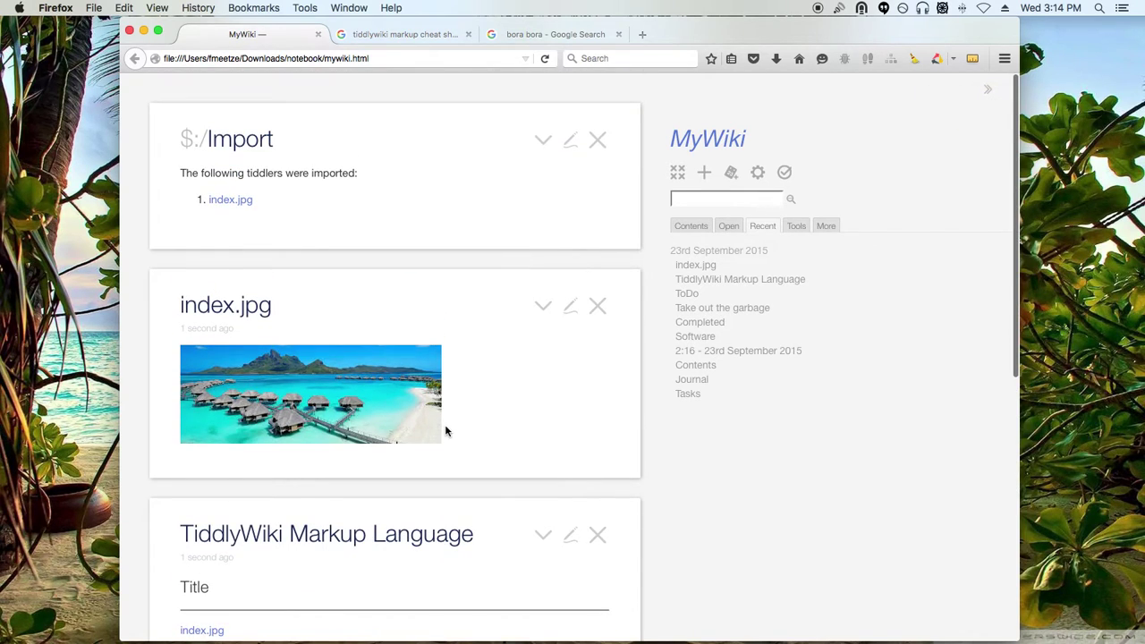
pyautogui.scroll(-8, 446, 431)
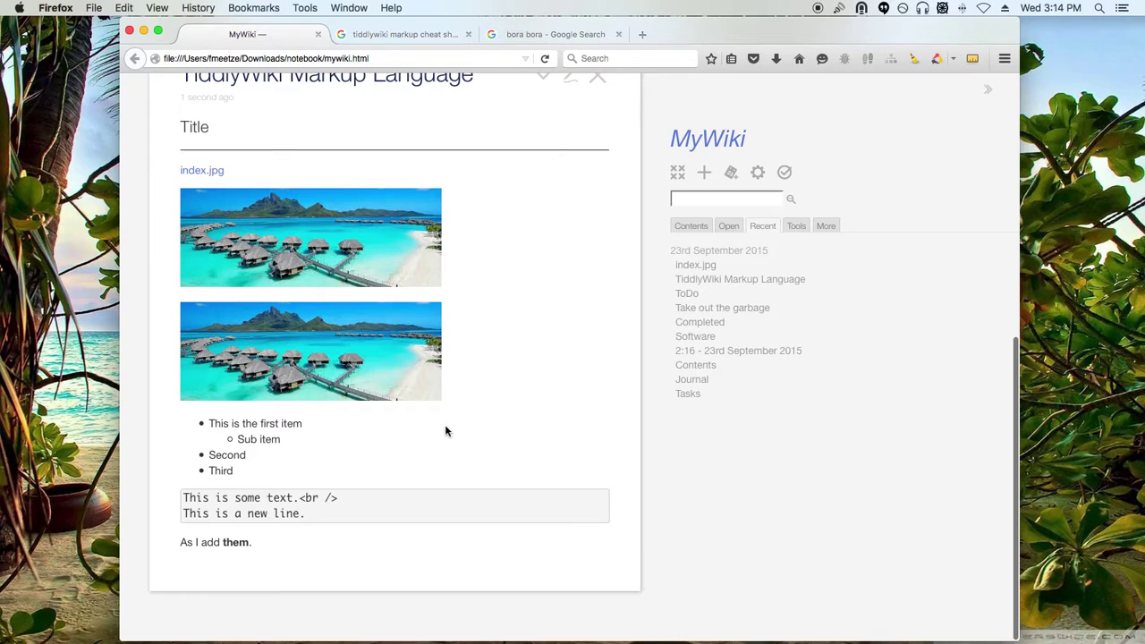
pyautogui.scroll(8, 446, 431)
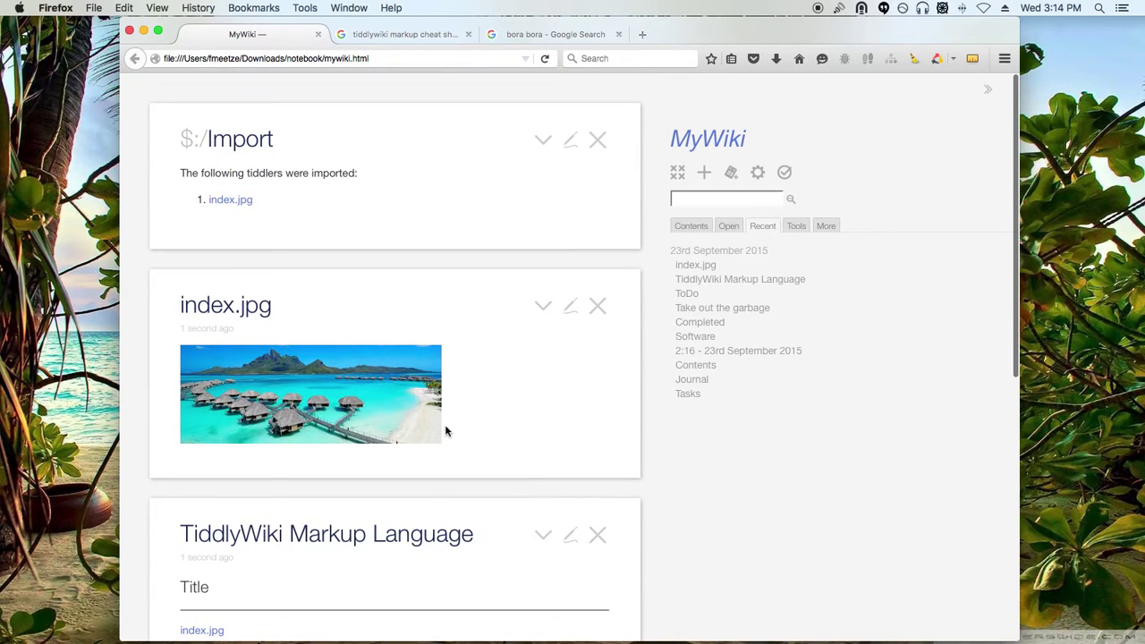